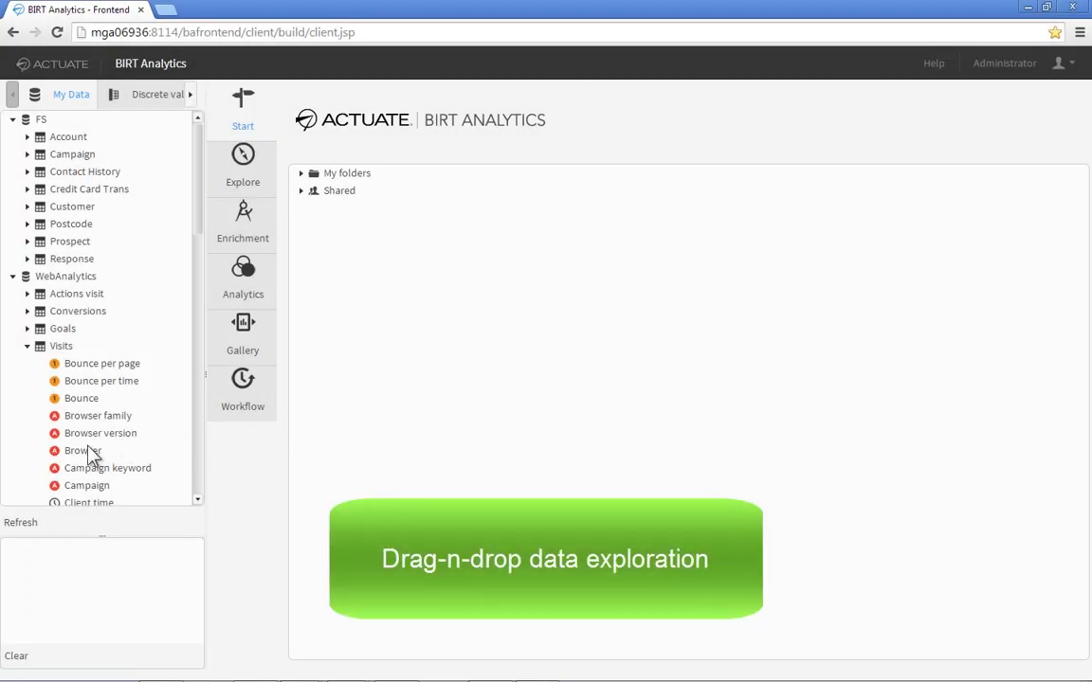
Step: Chart visits by Browser, filter to Firefox, and view the Local time frequency distribution
{"action": "left_click_drag", "start_coordinate": [88, 451], "coordinate": [244, 182]}
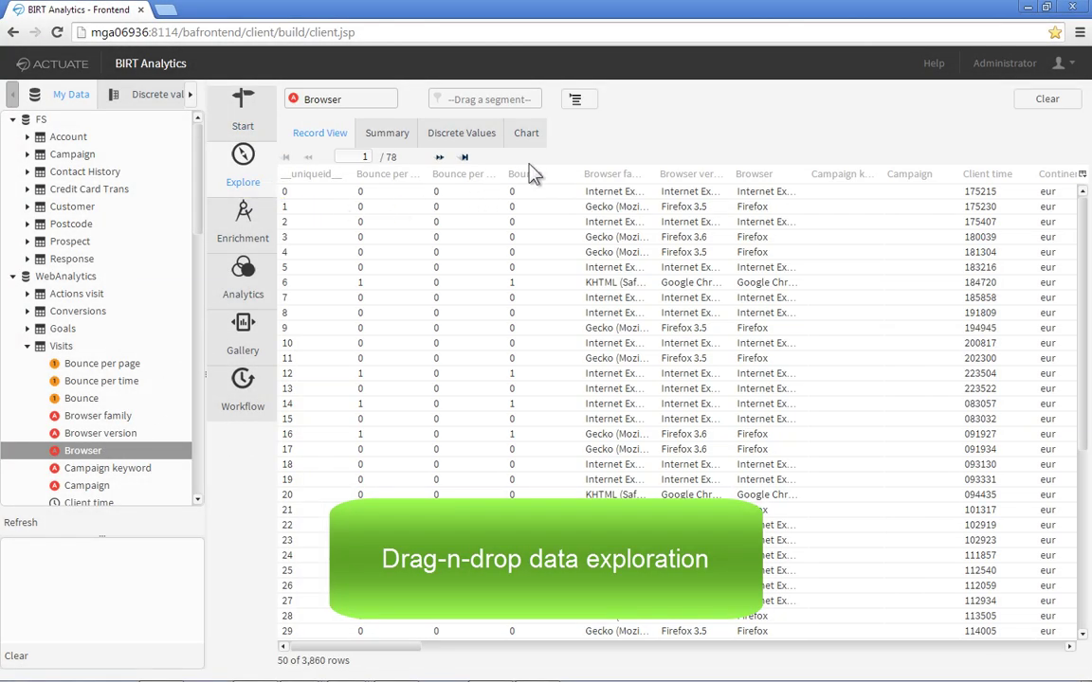
{"action": "left_click", "coordinate": [528, 138]}
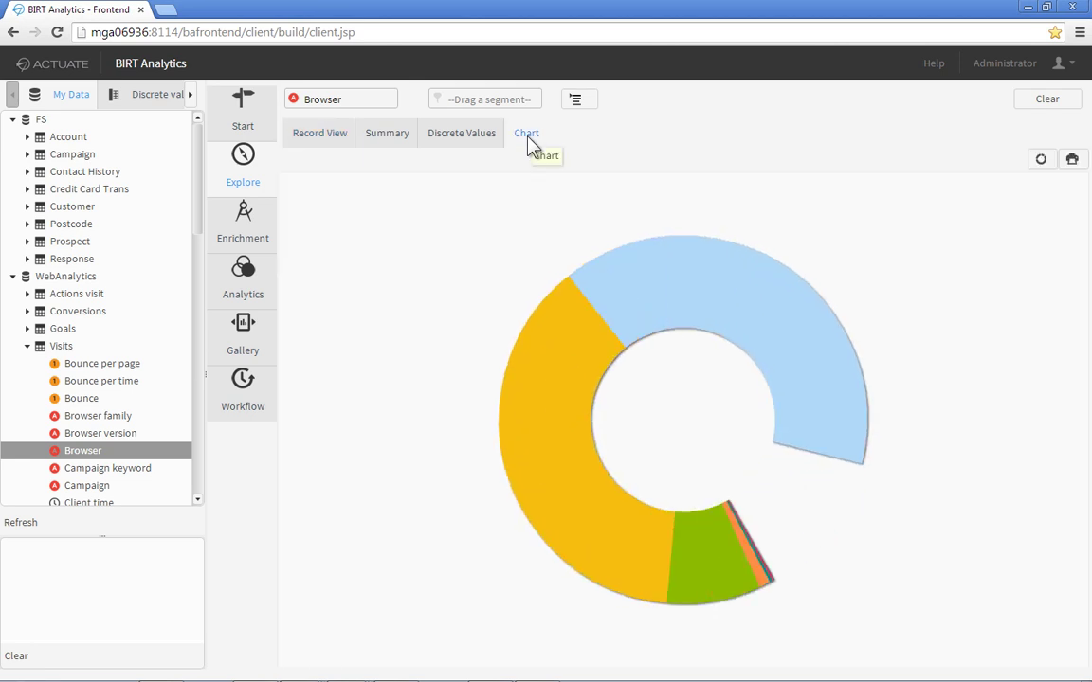
{"action": "left_click", "coordinate": [592, 298]}
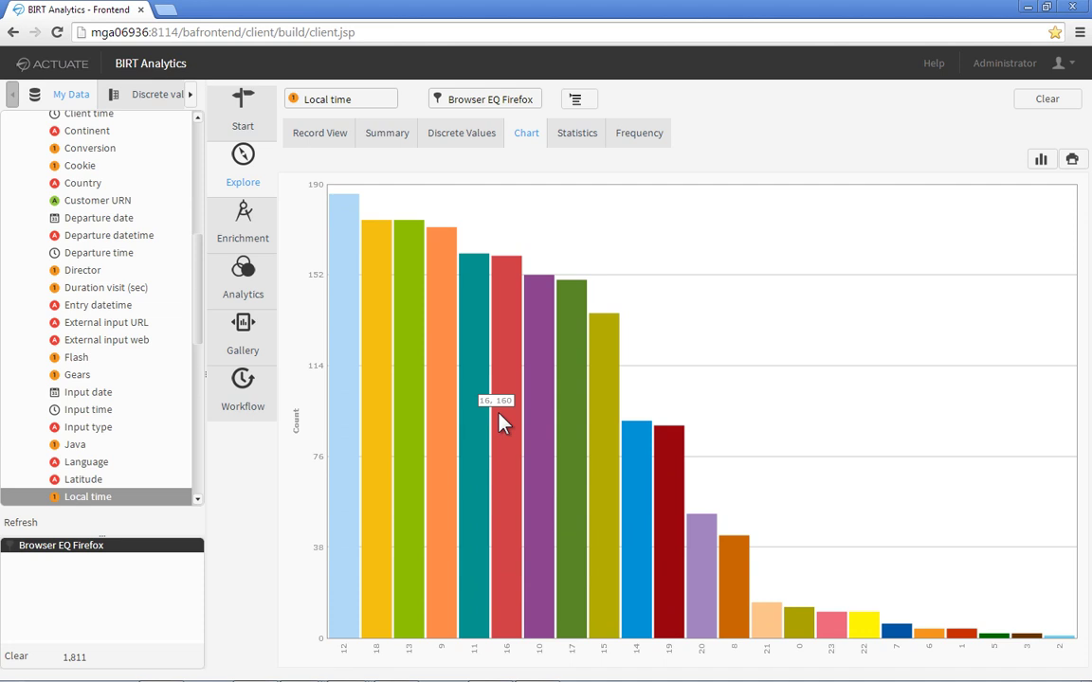
{"action": "left_click", "coordinate": [645, 140]}
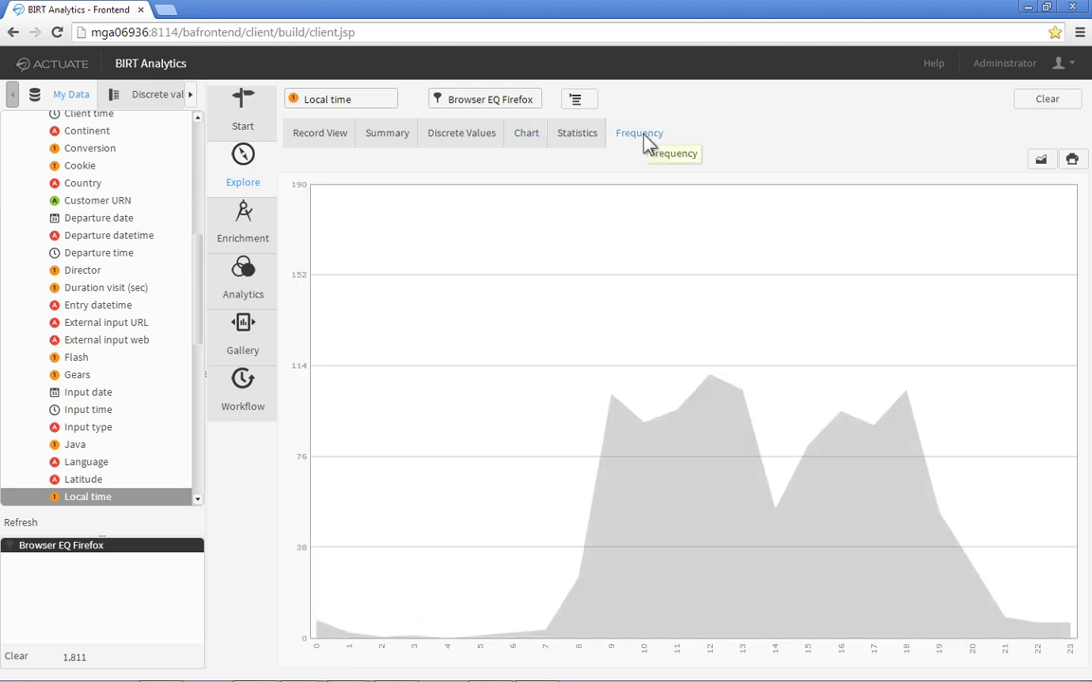
{"action": "mouse_move", "coordinate": [616, 239]}
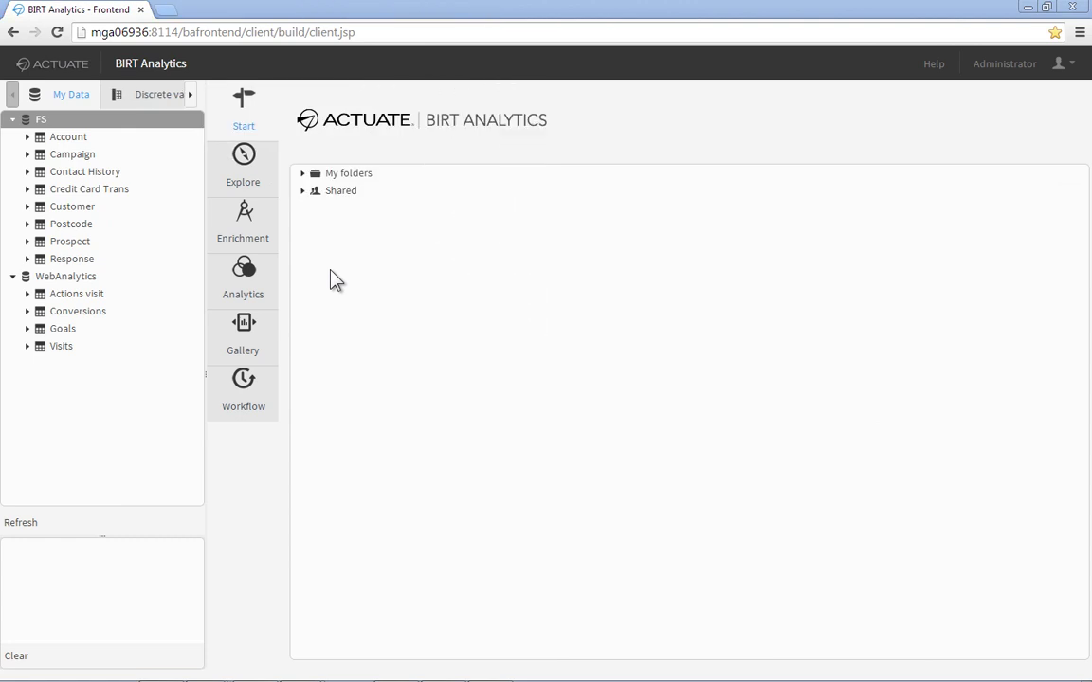
Step: Explore the FS database, viewing Age as a frequency distribution and Occupation as a bar chart
{"action": "left_click_drag", "start_coordinate": [37, 118], "coordinate": [239, 167]}
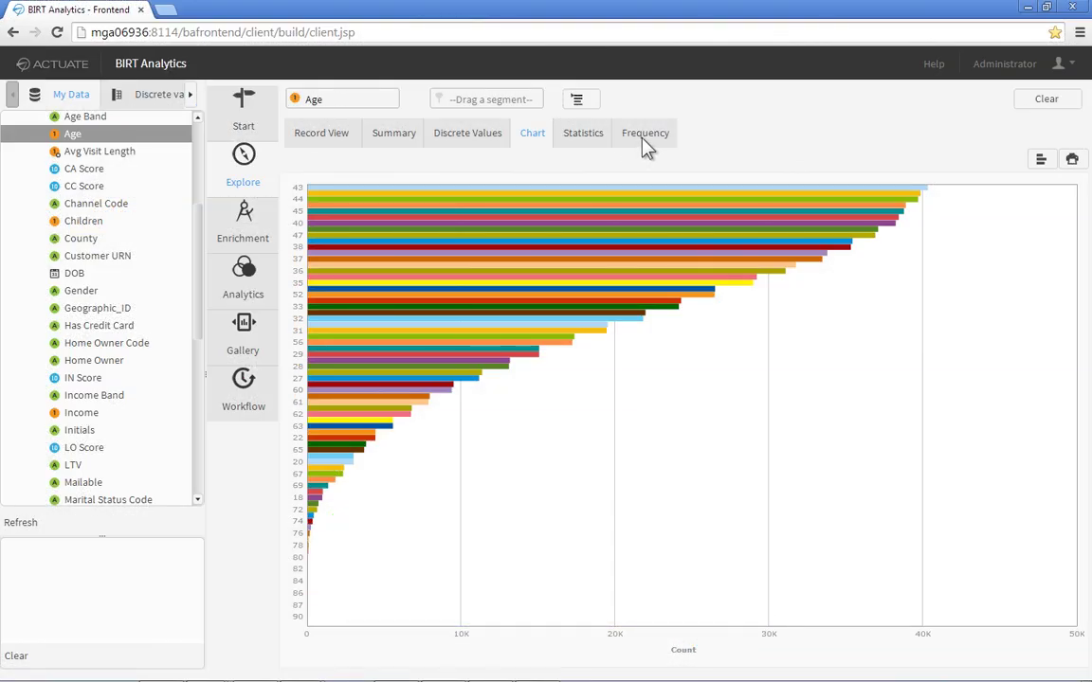
{"action": "left_click", "coordinate": [645, 134]}
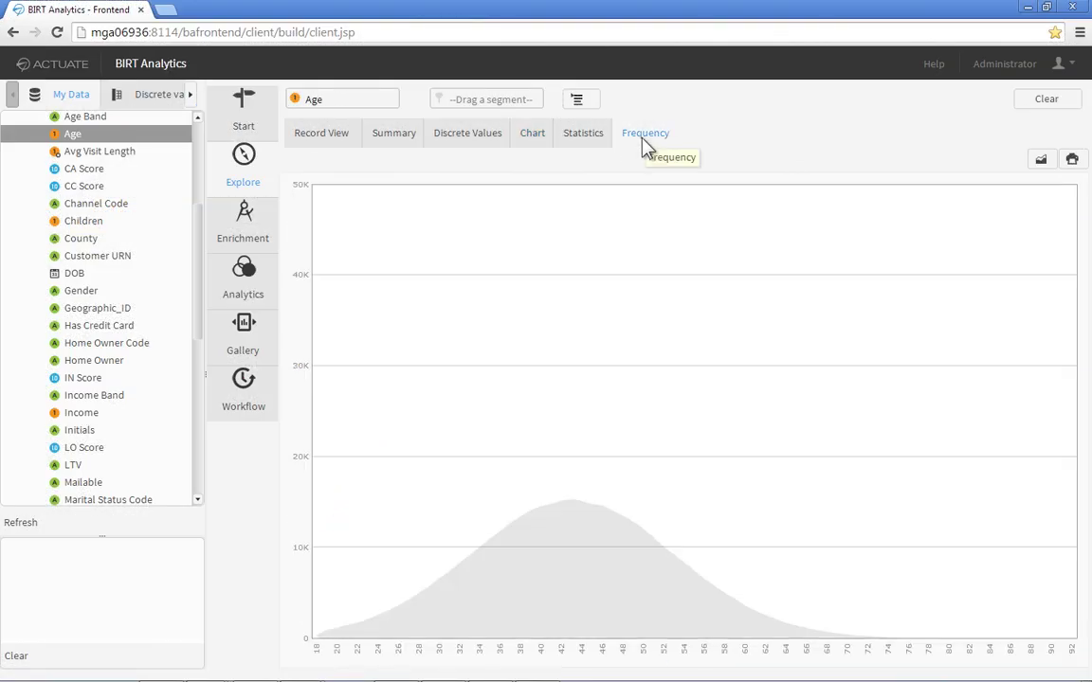
{"action": "scroll", "coordinate": [95, 332], "scroll_direction": "down", "scroll_amount": 4}
{"action": "mouse_move", "coordinate": [90, 418]}
{"action": "left_mouse_down"}
{"action": "mouse_move", "coordinate": [264, 418]}
{"action": "mouse_move", "coordinate": [406, 369]}
{"action": "left_mouse_up"}
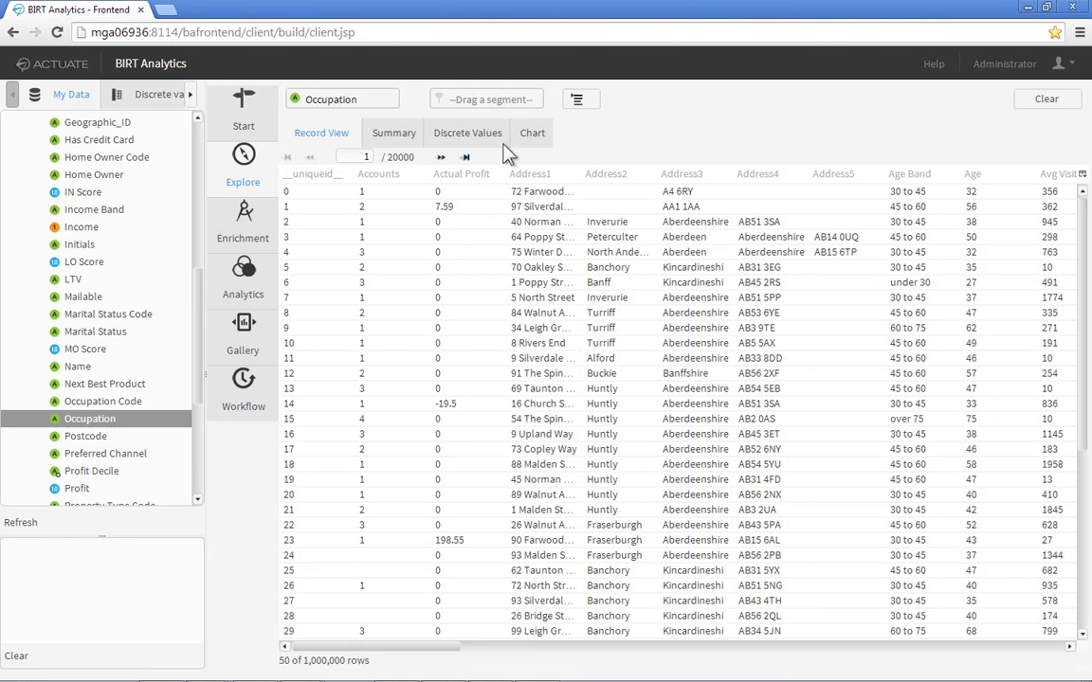
{"action": "left_click", "coordinate": [532, 133]}
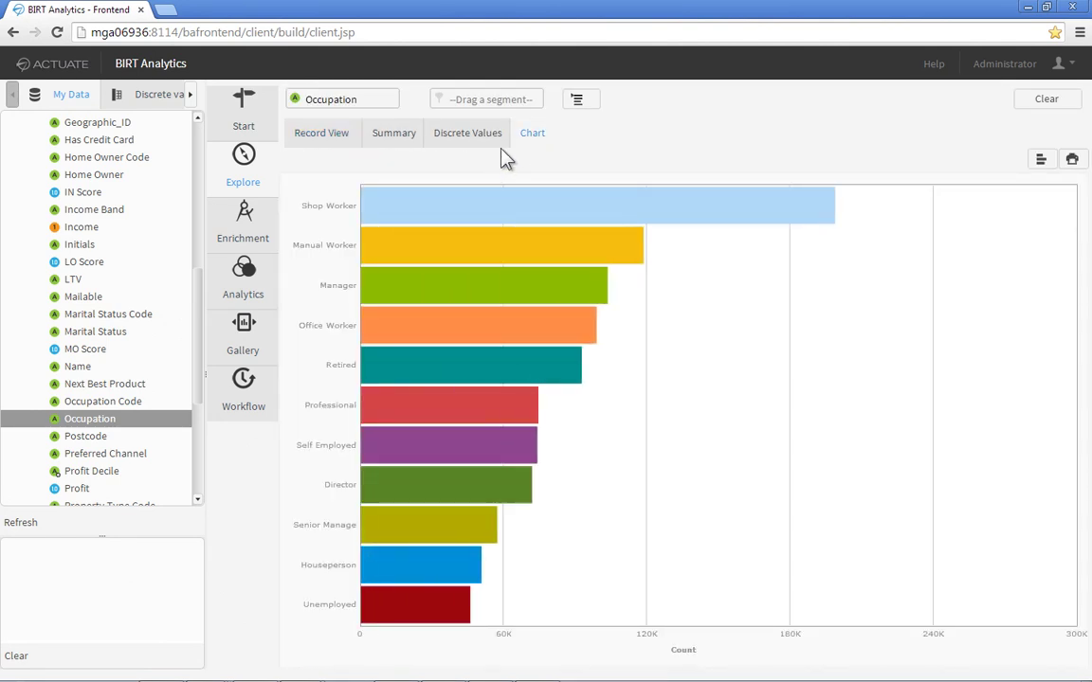
{"action": "mouse_move", "coordinate": [449, 209]}
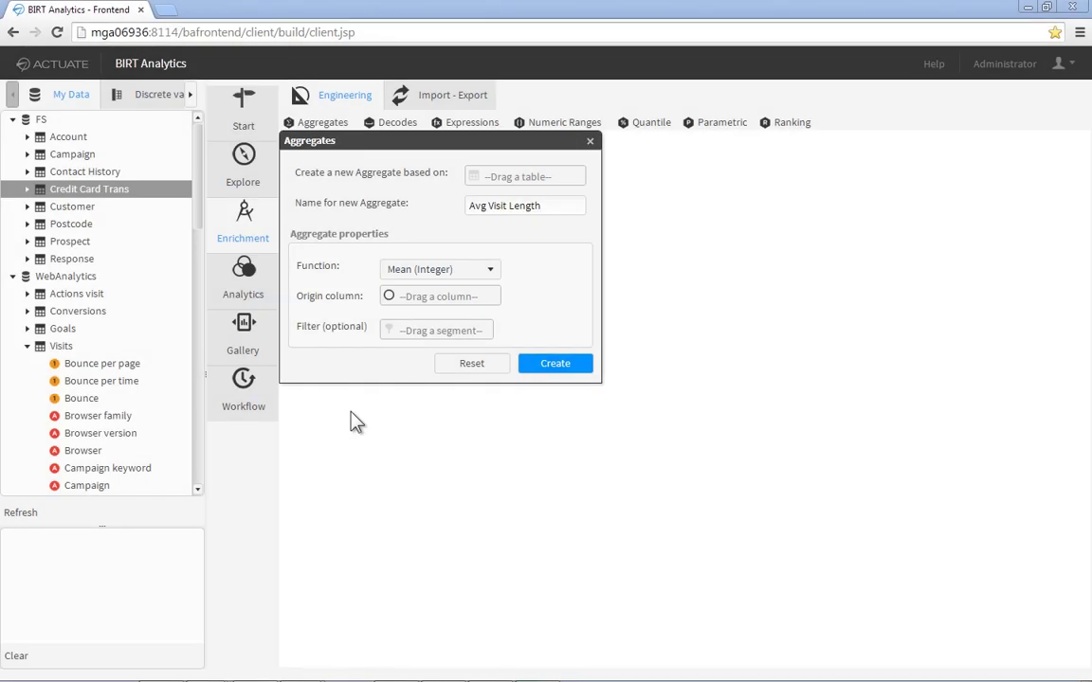
Step: Create the Avg Visit Length aggregate on Customer as the mean of Duration visit (sec)
{"action": "left_click_drag", "start_coordinate": [61, 208], "coordinate": [491, 176]}
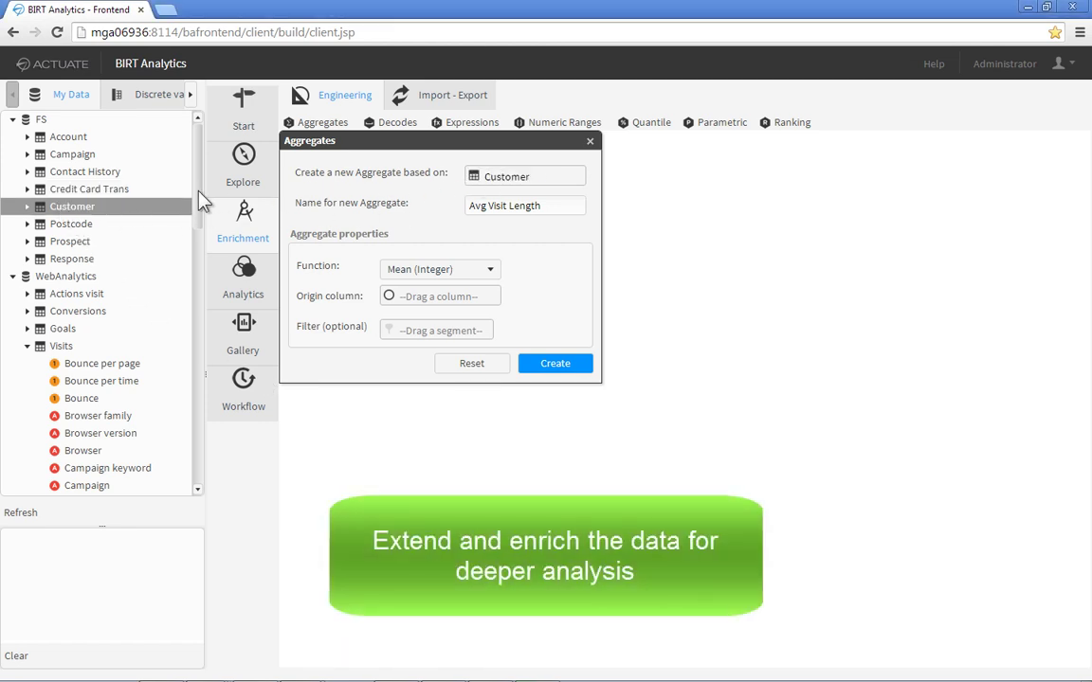
{"action": "scroll", "coordinate": [189, 209], "scroll_direction": "down", "scroll_amount": 5}
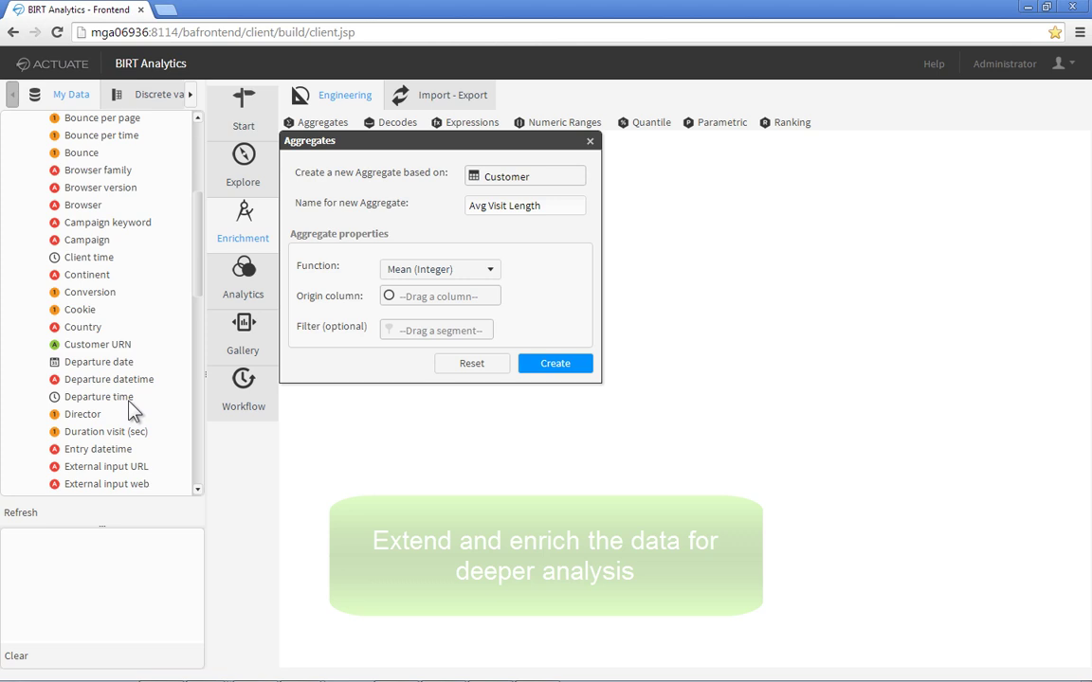
{"action": "left_click_drag", "start_coordinate": [95, 432], "coordinate": [453, 296]}
{"action": "left_click", "coordinate": [563, 365]}
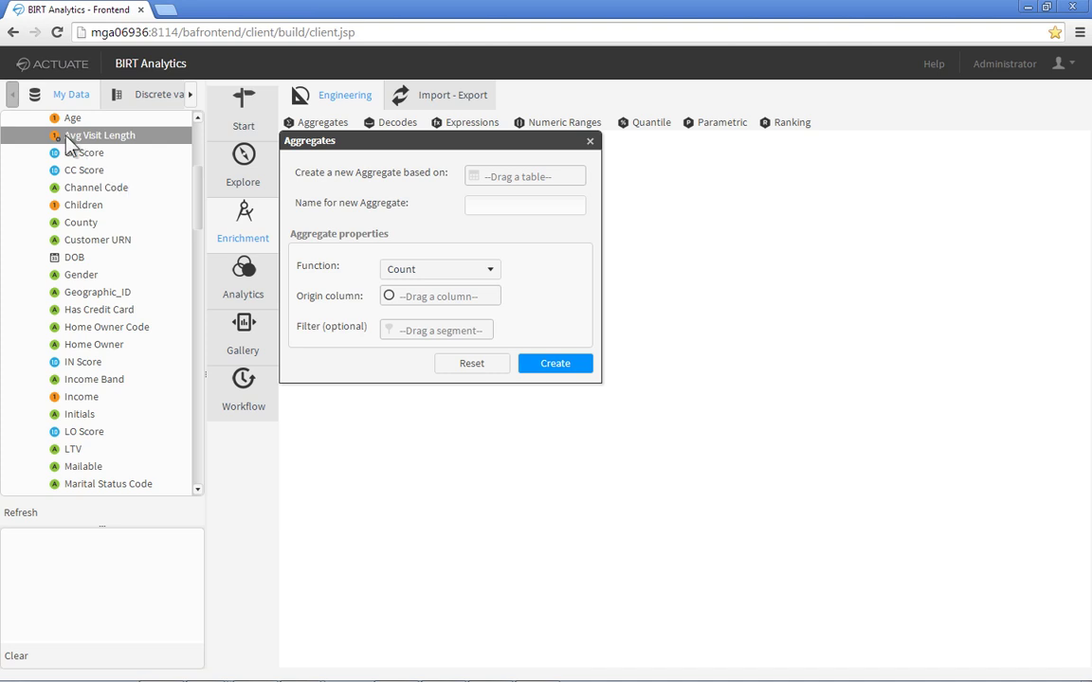
Step: Explore Avg Visit Length records and widen its column
{"action": "left_click_drag", "start_coordinate": [81, 135], "coordinate": [253, 171]}
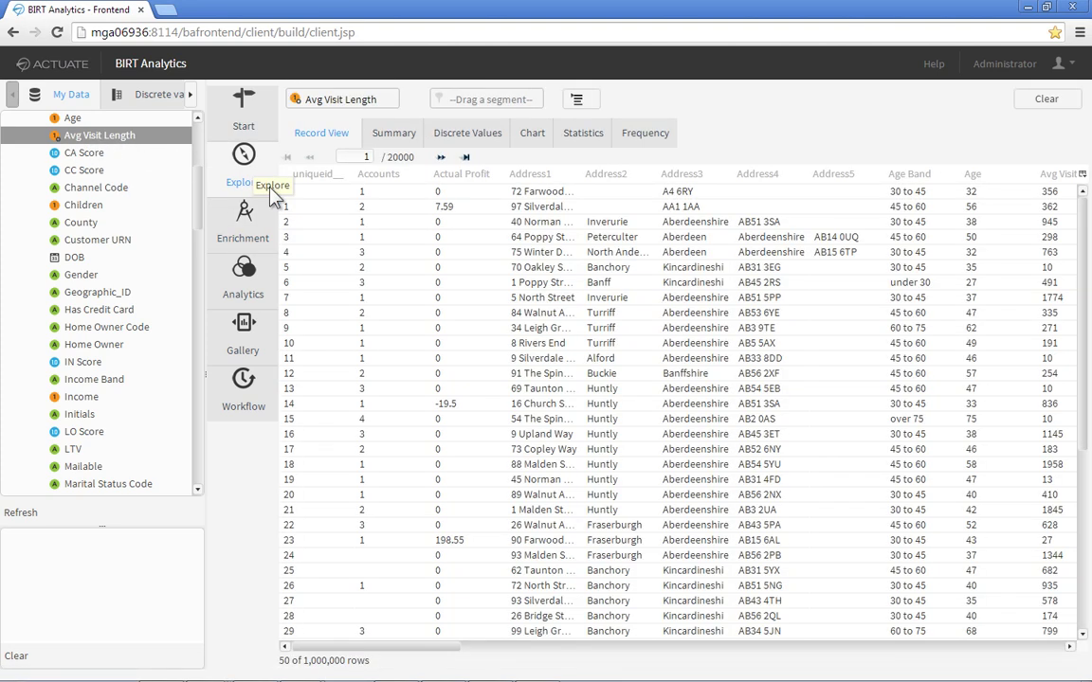
{"action": "left_click_drag", "start_coordinate": [410, 648], "coordinate": [512, 637]}
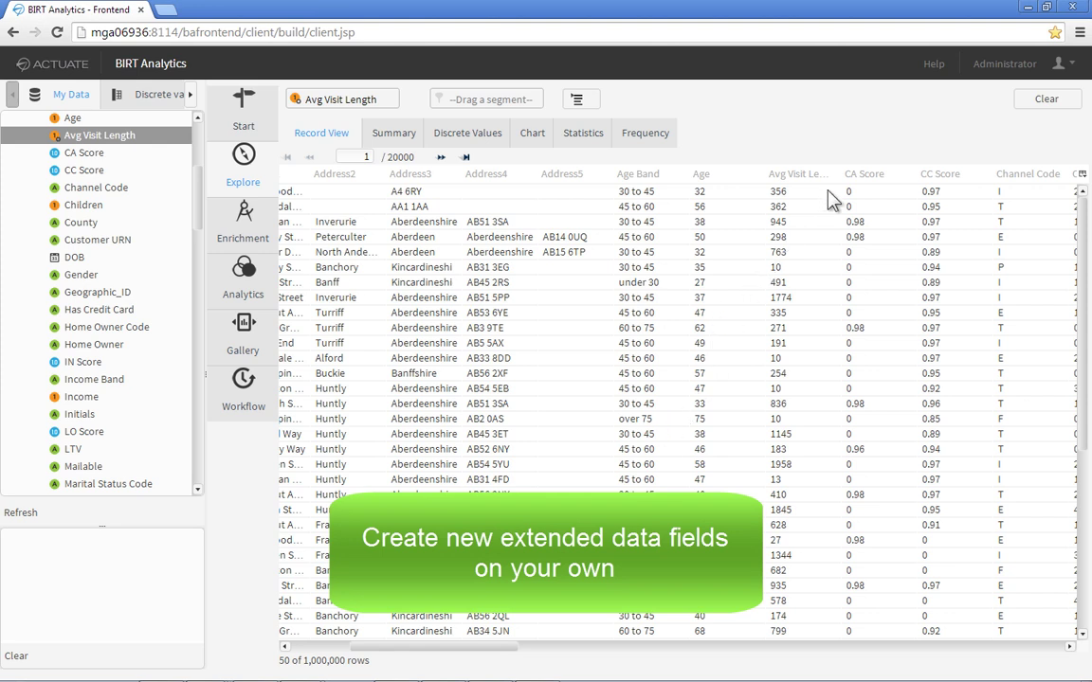
{"action": "left_click_drag", "start_coordinate": [841, 175], "coordinate": [882, 176]}
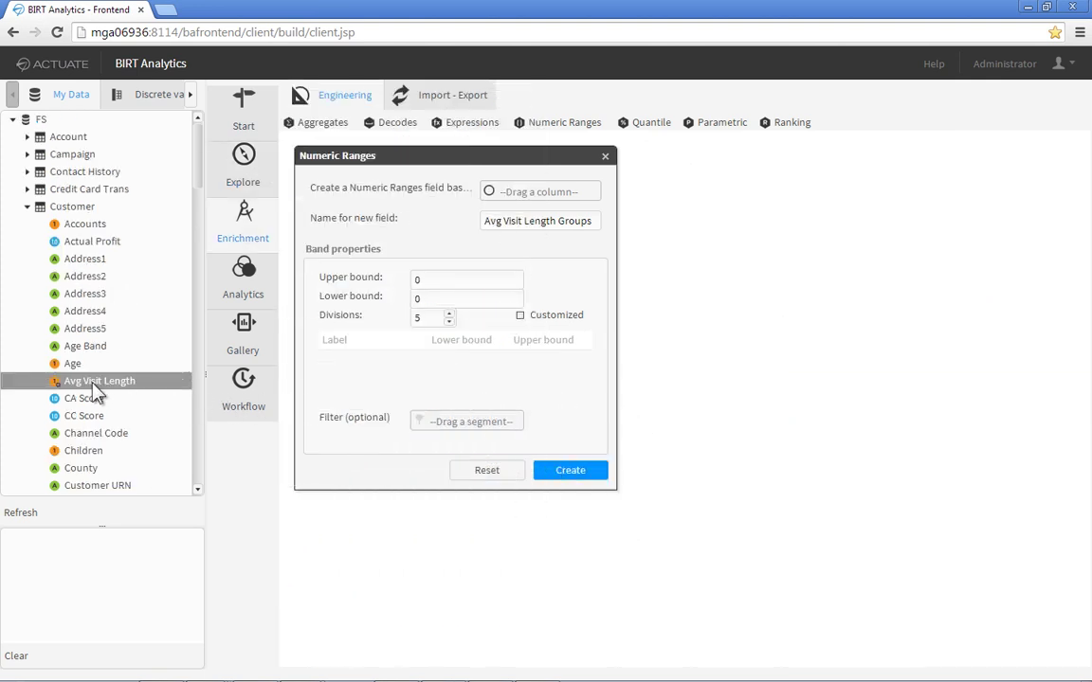
Step: Band Avg Visit Length into 4 custom ranges from 'Less than 1 min', bounds 60/180/600/100,000
{"action": "left_click_drag", "start_coordinate": [95, 390], "coordinate": [520, 199]}
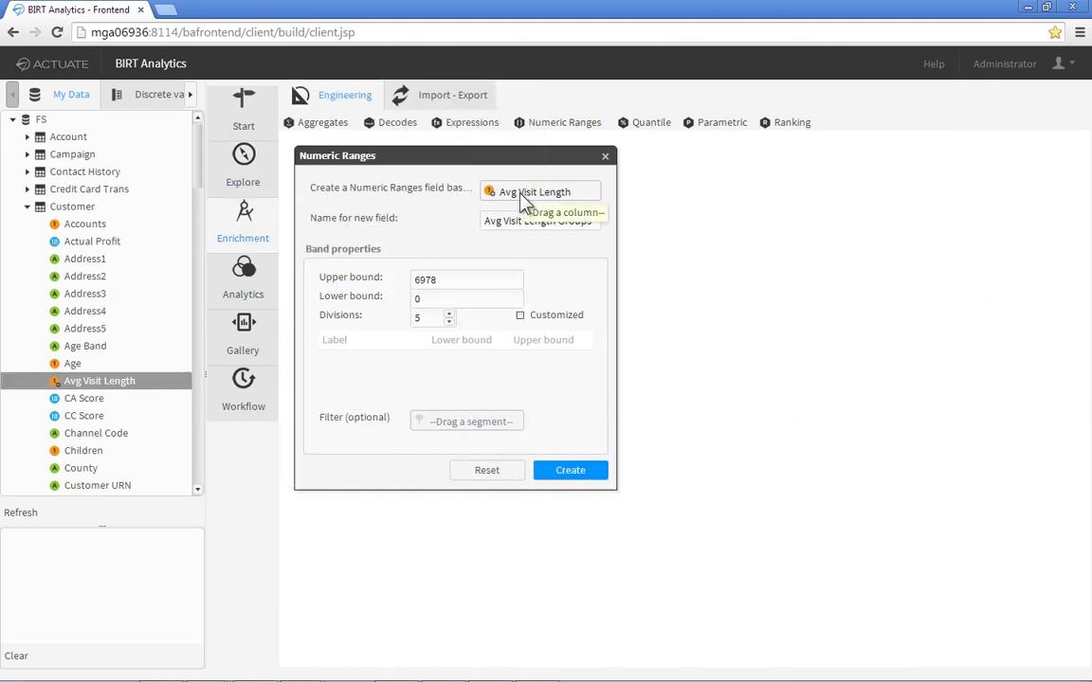
{"action": "left_click", "coordinate": [520, 315]}
{"action": "left_click_drag", "start_coordinate": [424, 319], "coordinate": [406, 322]}
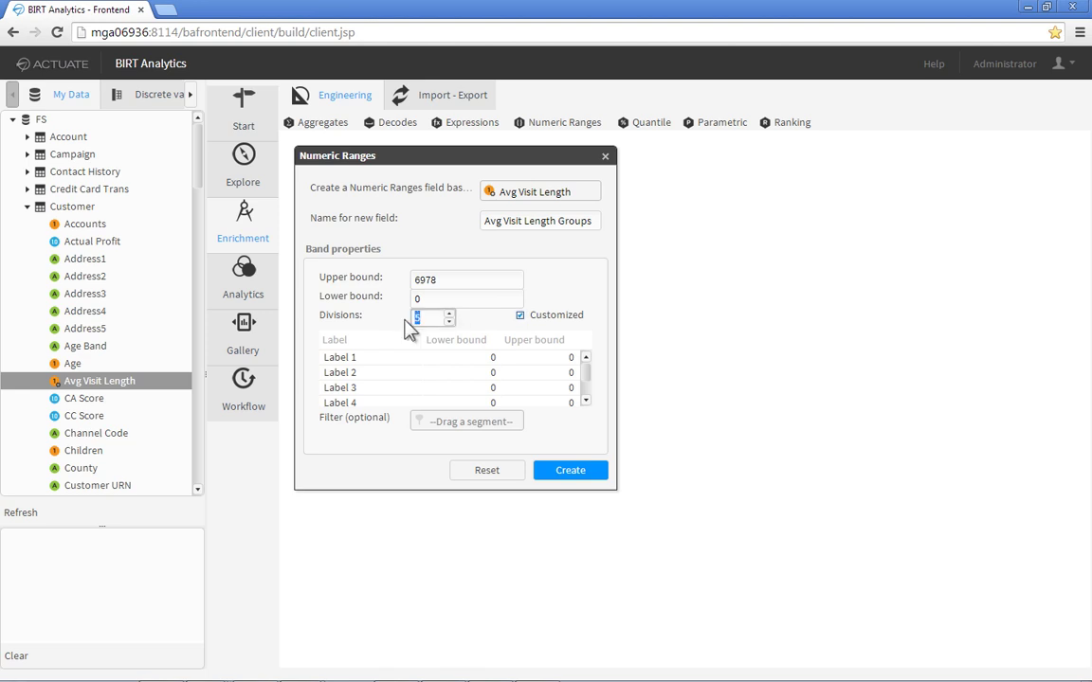
{"action": "type", "text": "4"}
{"action": "left_click", "coordinate": [388, 360]}
{"action": "left_click", "coordinate": [387, 359]}
{"action": "type", "text": "Less than 1 min"}
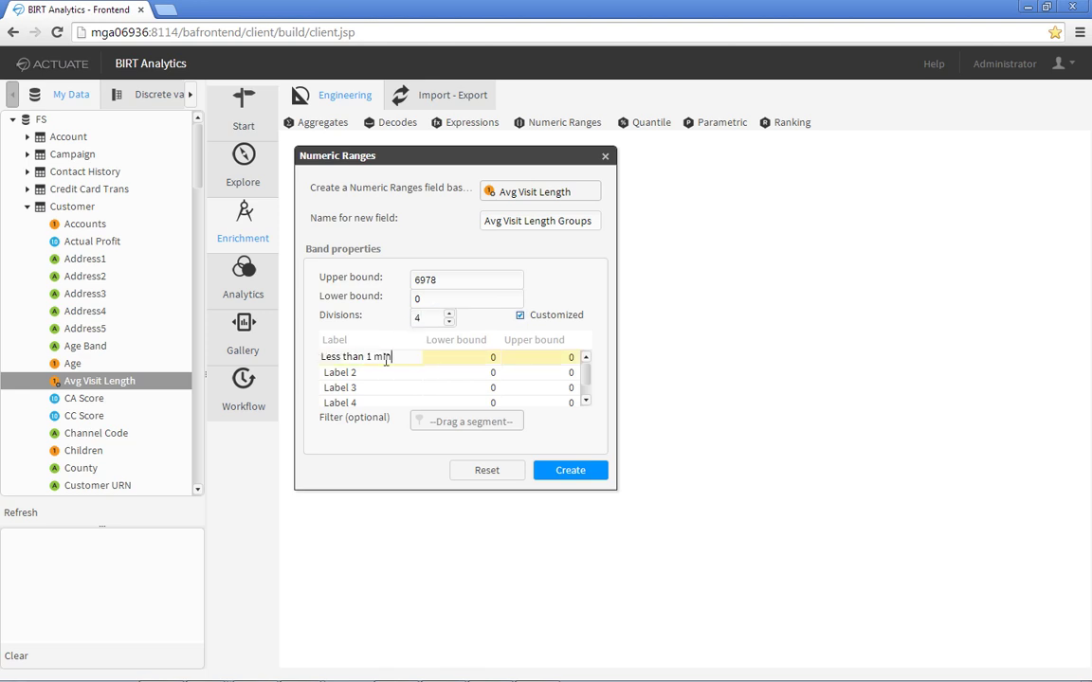
{"action": "left_click", "coordinate": [529, 358]}
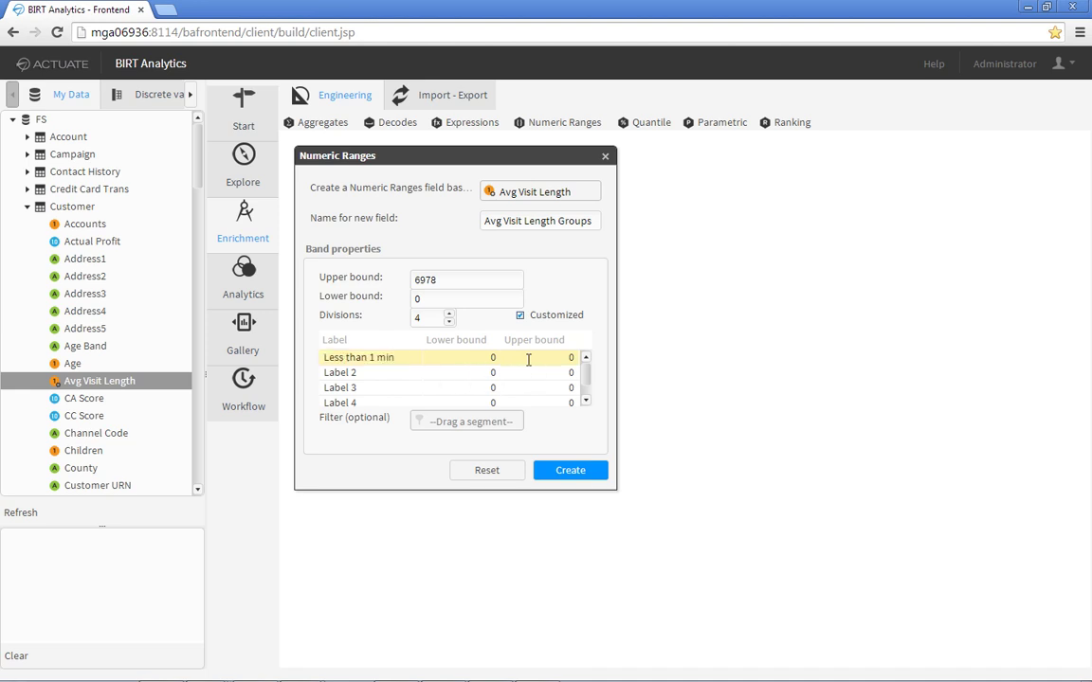
{"action": "left_click", "coordinate": [527, 360]}
{"action": "type", "text": "6"}
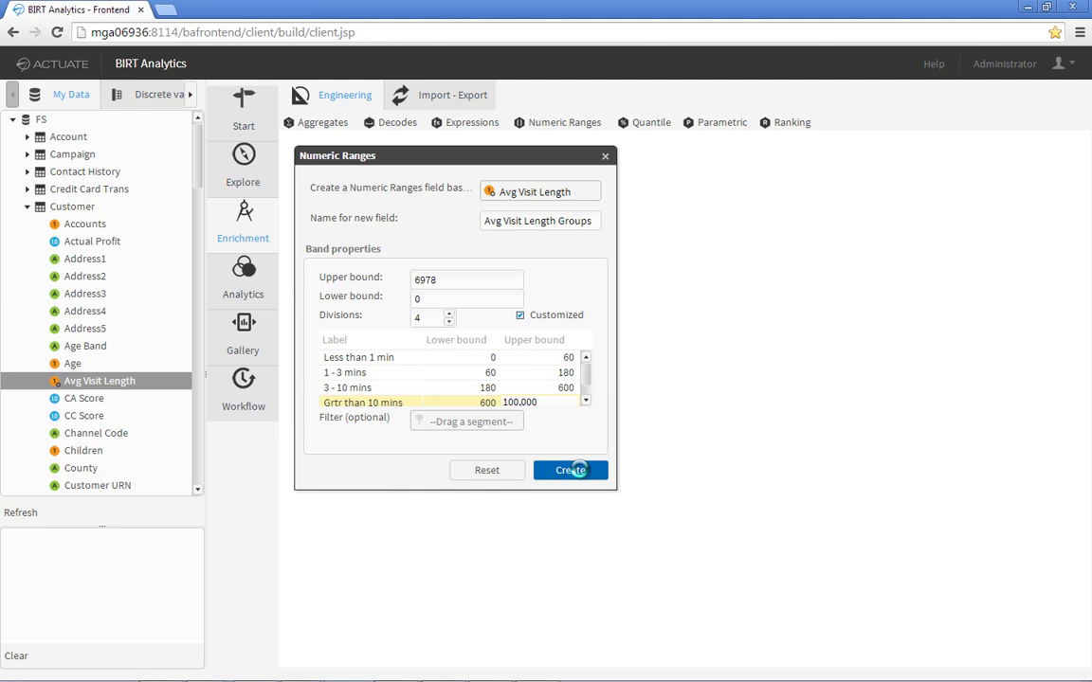
{"action": "left_click", "coordinate": [570, 470]}
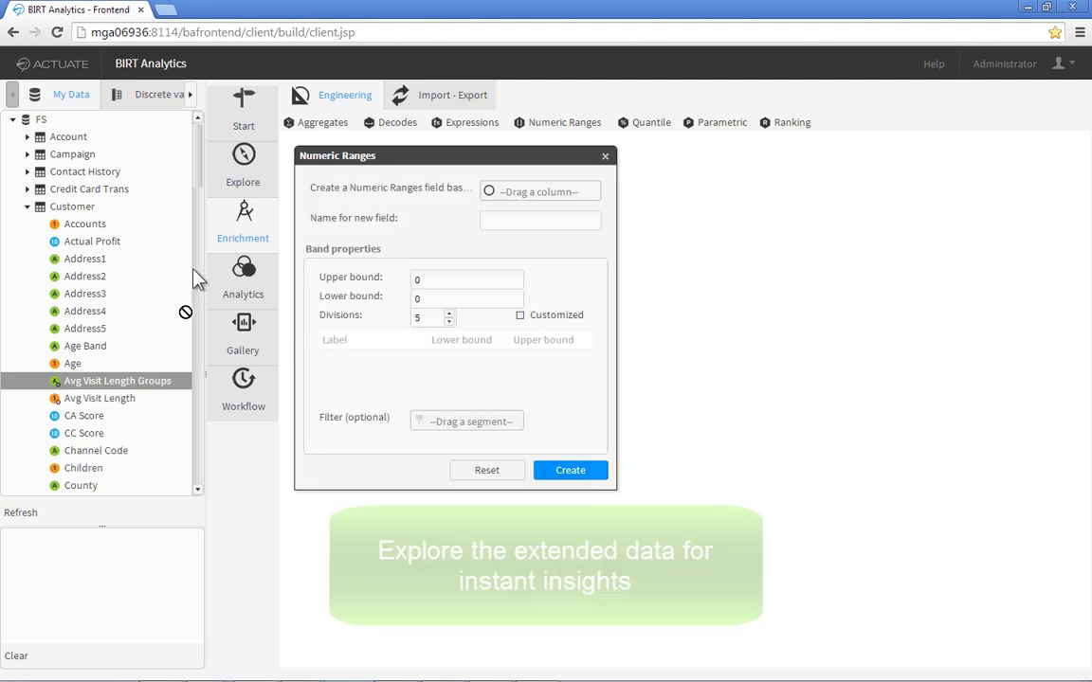
Step: Chart Avg Visit Length Groups as a donut, with 67.83% under 1 min
{"action": "left_click", "coordinate": [242, 170]}
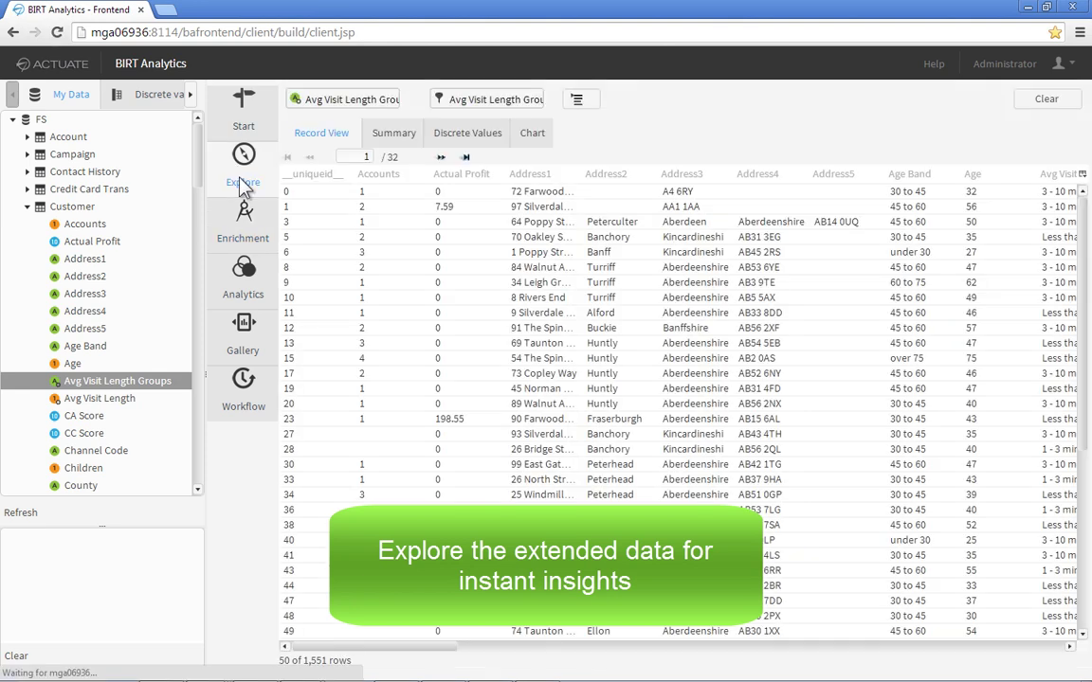
{"action": "left_click", "coordinate": [531, 138]}
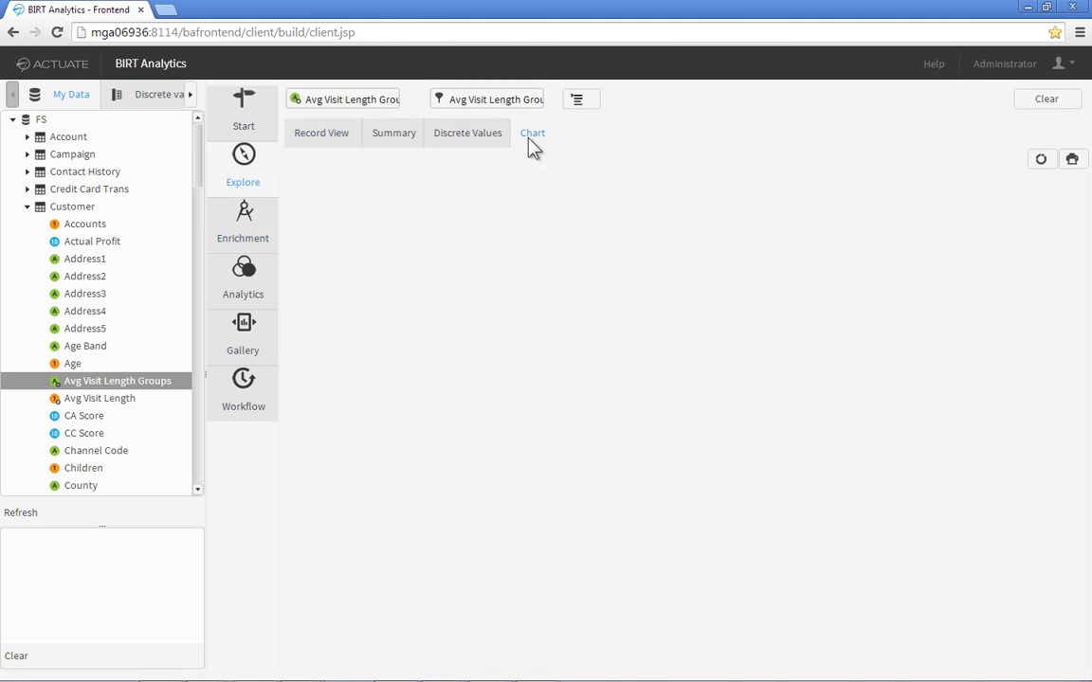
{"action": "mouse_move", "coordinate": [616, 289]}
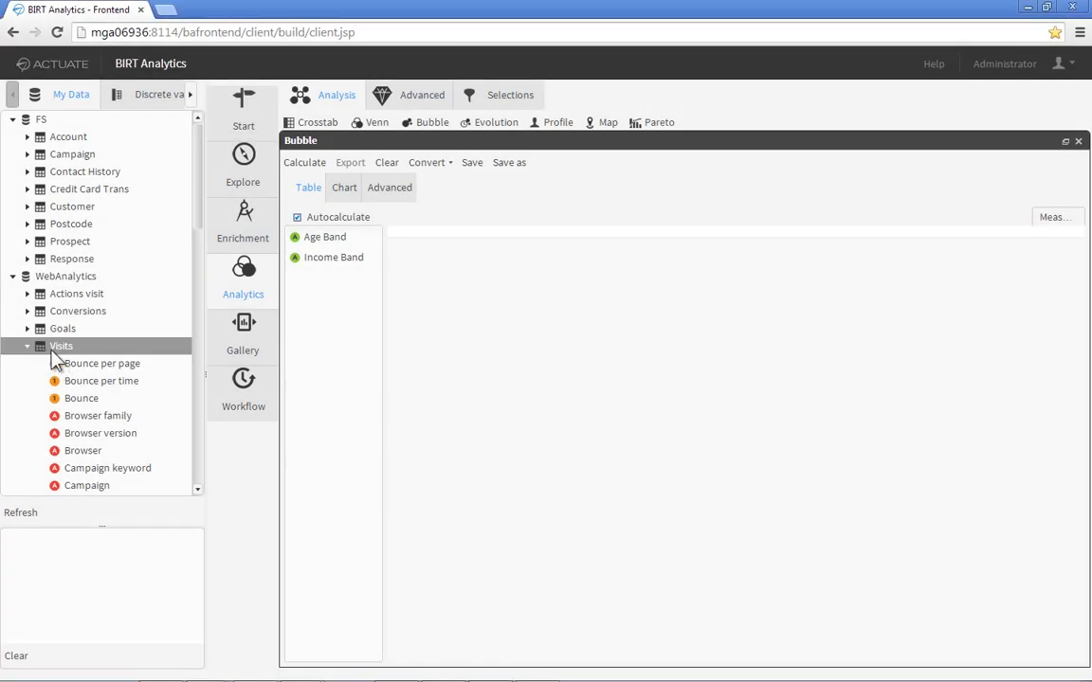
Step: Build a bubble chart of visit counts and average visit duration per band, then Pareto Profit Decile
{"action": "left_click_drag", "start_coordinate": [54, 352], "coordinate": [483, 337]}
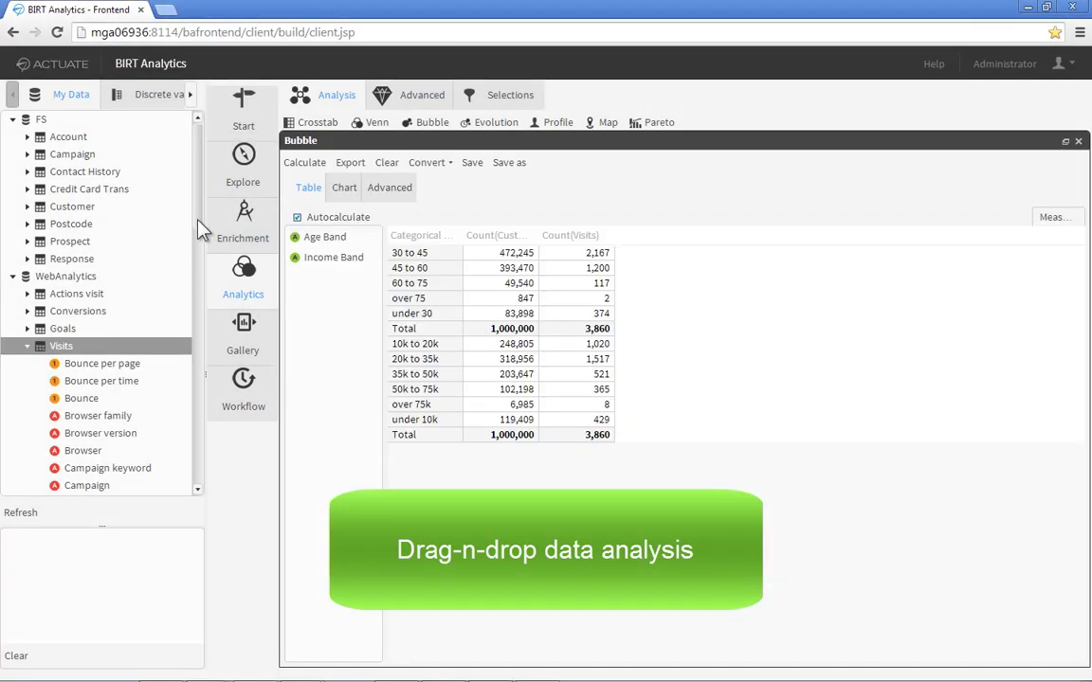
{"action": "left_click_drag", "start_coordinate": [199, 229], "coordinate": [199, 301]}
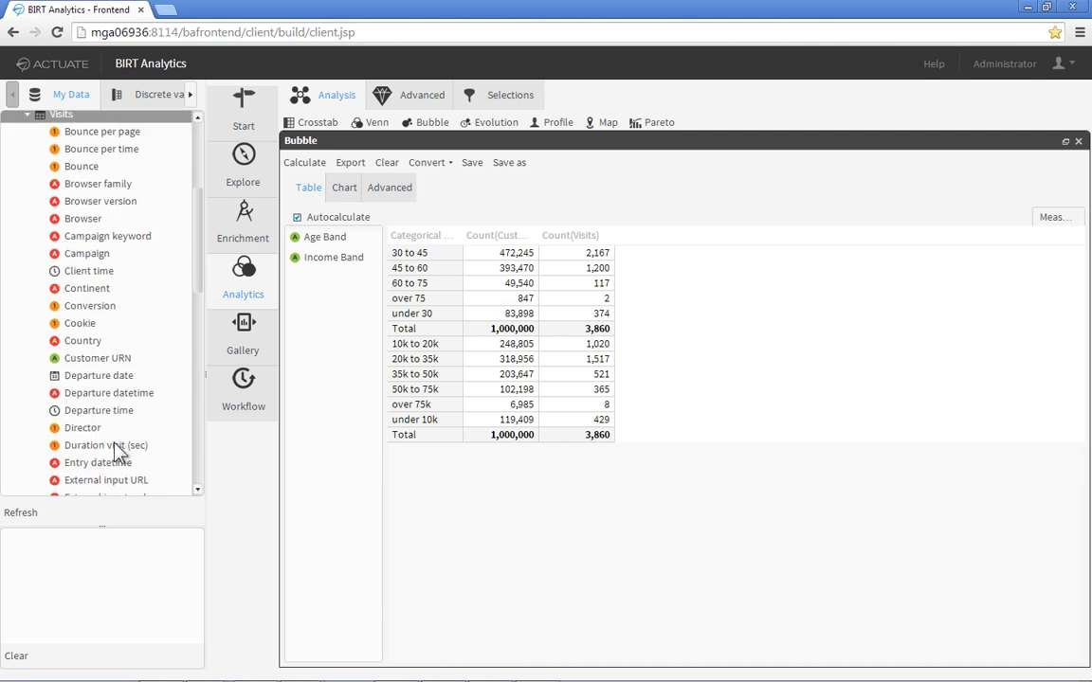
{"action": "left_click_drag", "start_coordinate": [105, 445], "coordinate": [684, 365]}
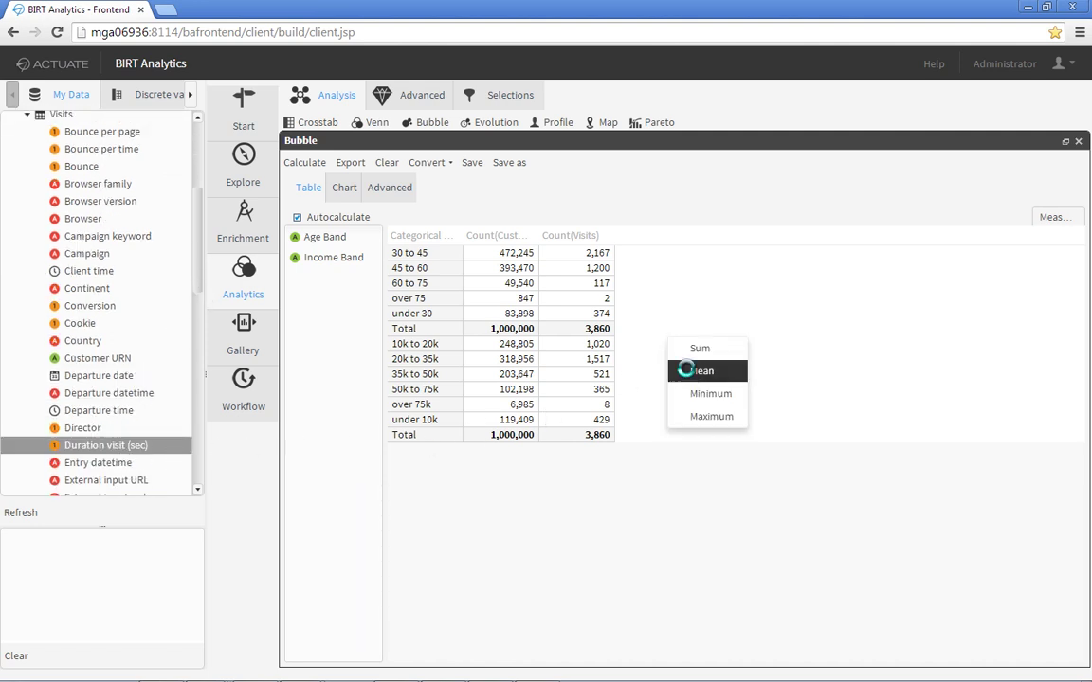
{"action": "left_click", "coordinate": [698, 371]}
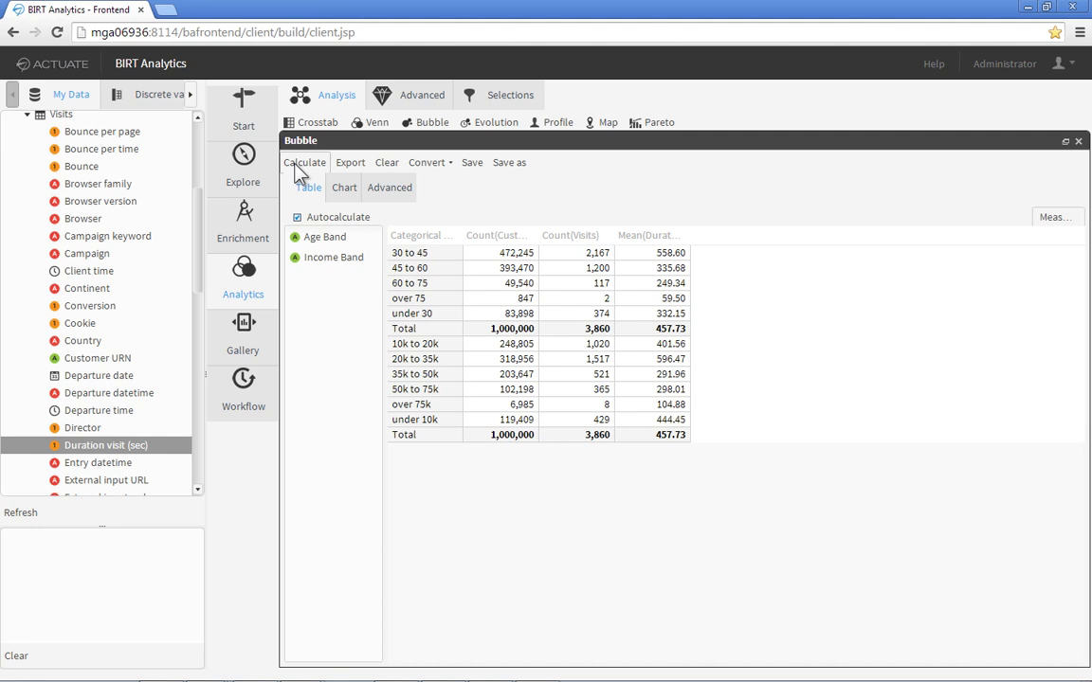
{"action": "left_click", "coordinate": [343, 189]}
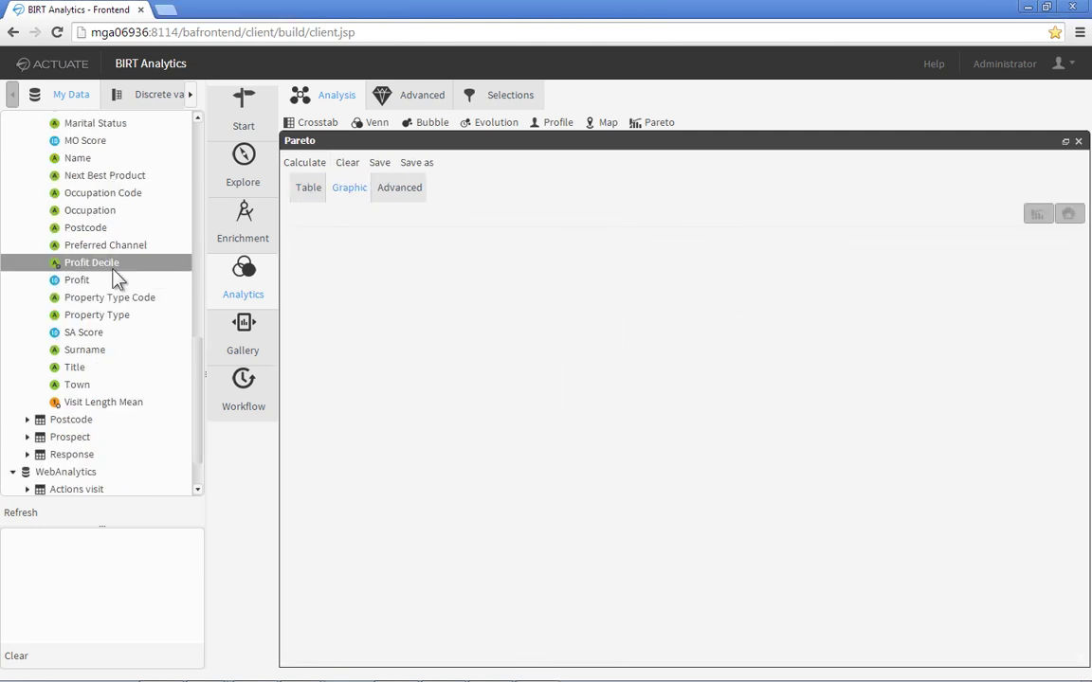
{"action": "mouse_move", "coordinate": [105, 265]}
{"action": "left_mouse_down"}
{"action": "mouse_move", "coordinate": [429, 315]}
{"action": "mouse_move", "coordinate": [433, 306]}
{"action": "left_mouse_up"}
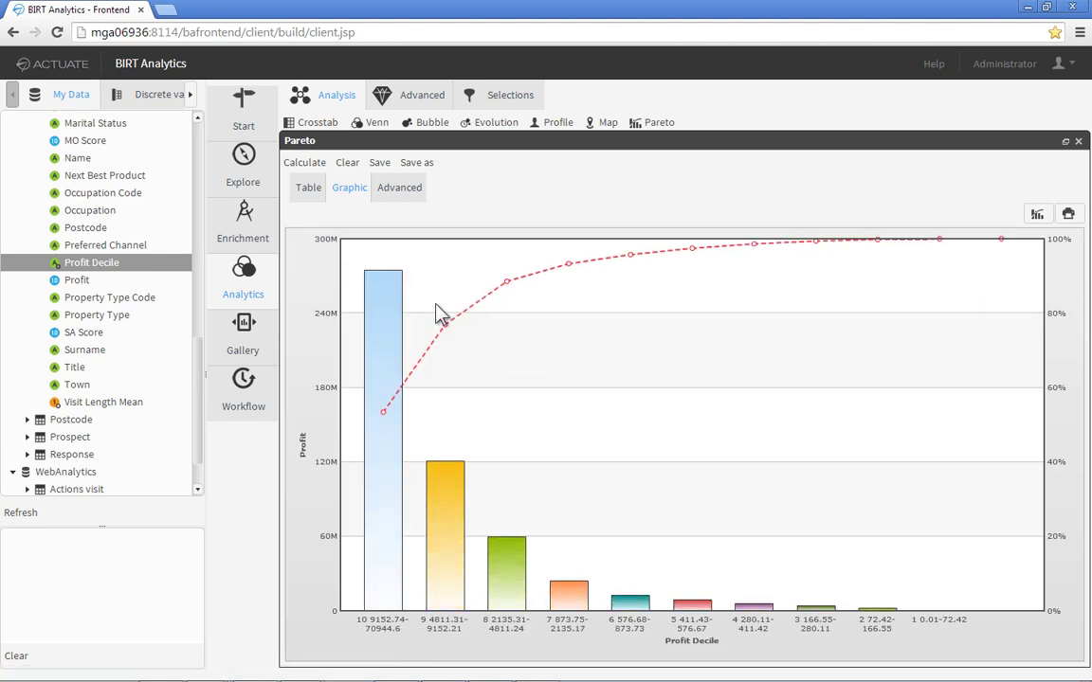
{"action": "mouse_move", "coordinate": [445, 326]}
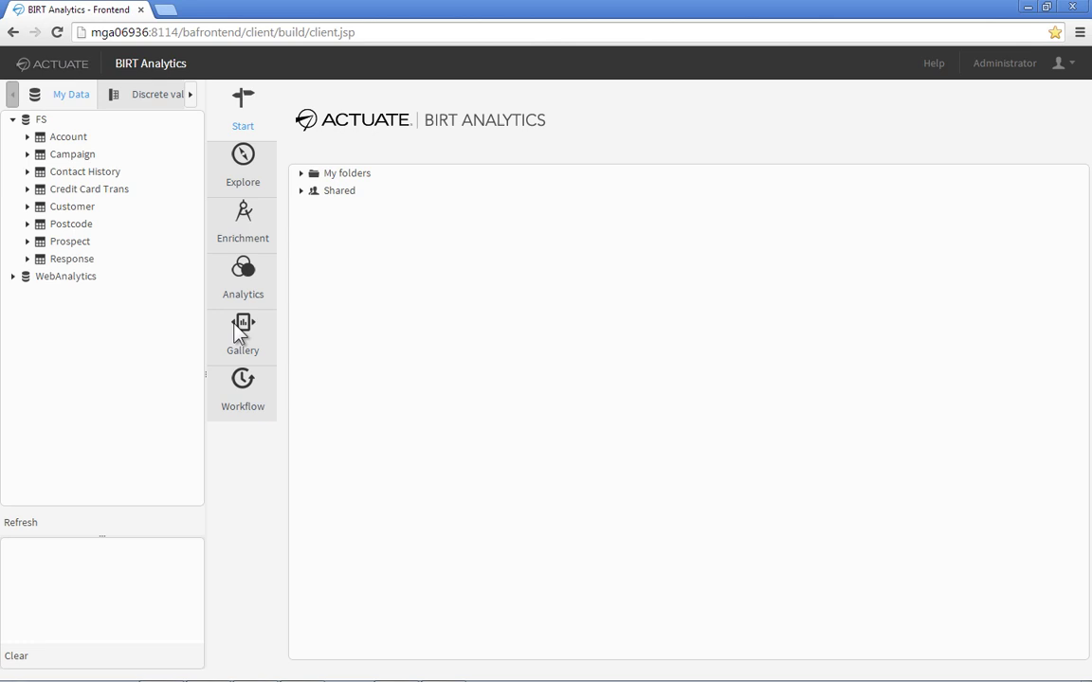
Step: List Account Type values by count, highest first, led by Checking Account at 758,787
{"action": "left_click", "coordinate": [27, 138]}
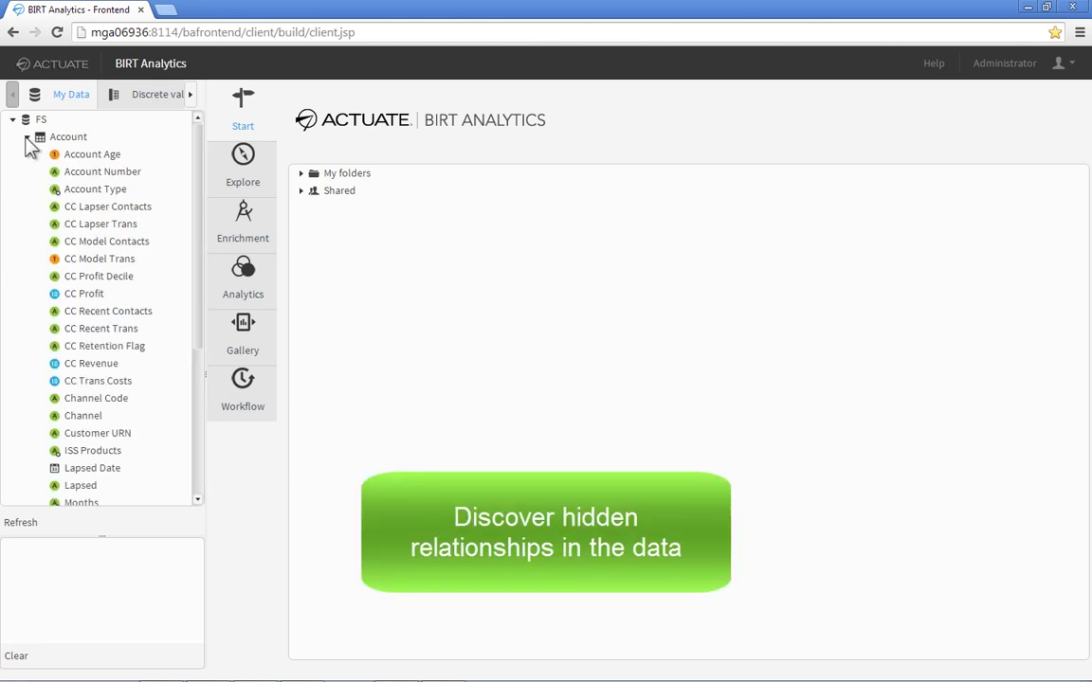
{"action": "double_click", "coordinate": [84, 188]}
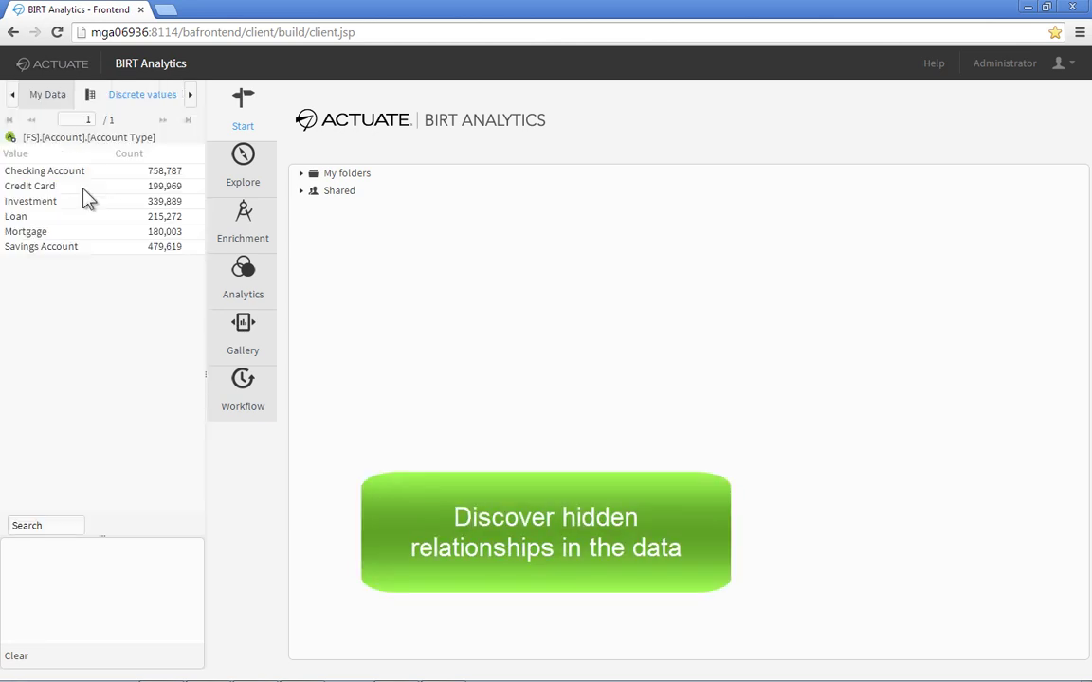
{"action": "left_click", "coordinate": [134, 154]}
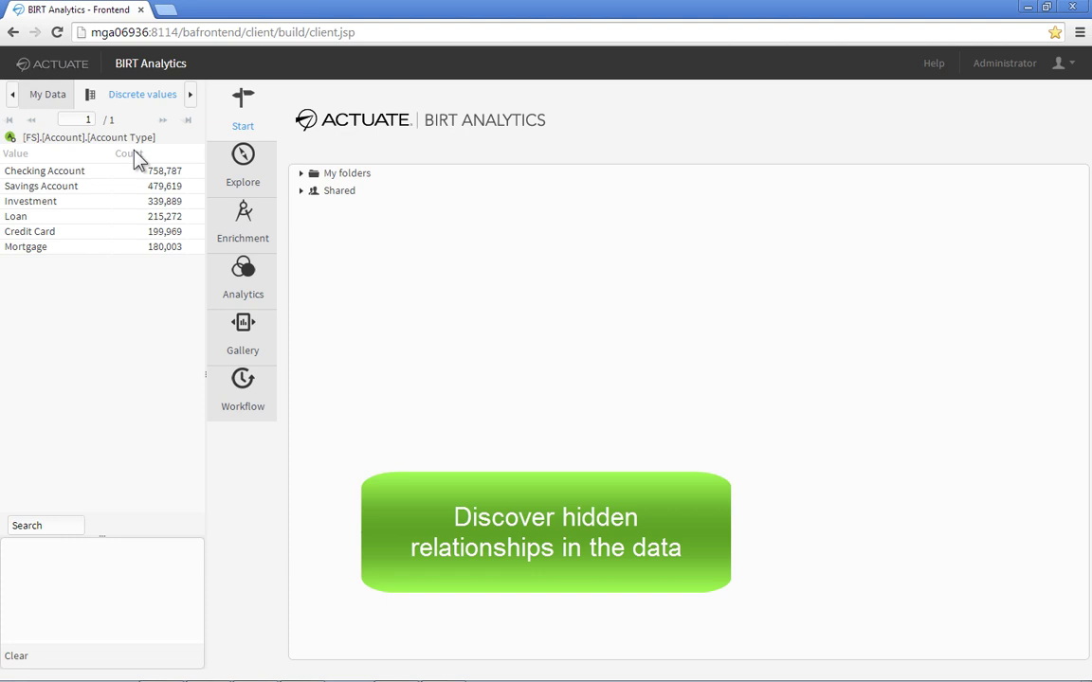
{"action": "left_click", "coordinate": [252, 285]}
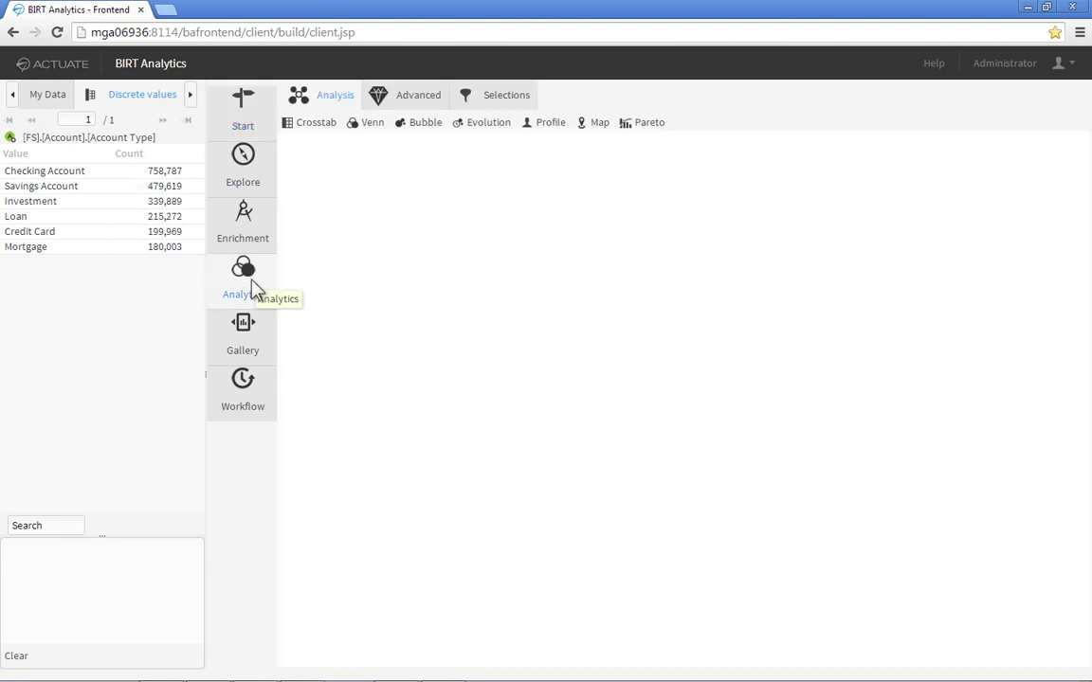
Step: Build a maximized Venn with Checking+Savings, Loan+Mortgage and Investment account circles
{"action": "left_click", "coordinate": [372, 124]}
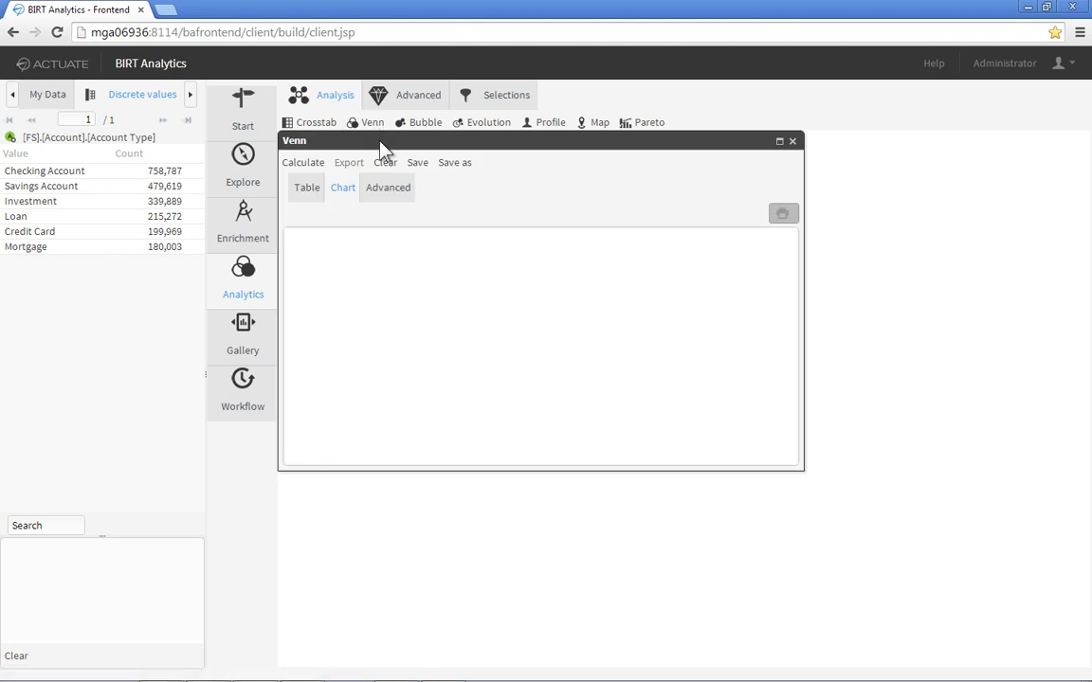
{"action": "double_click", "coordinate": [380, 142]}
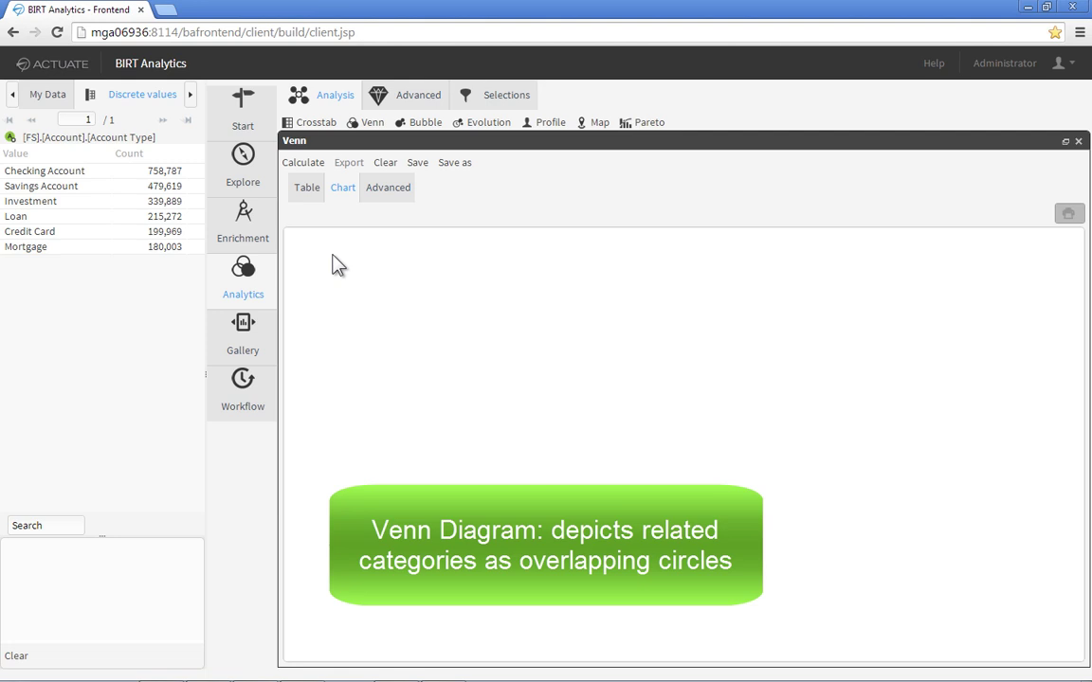
{"action": "left_click", "coordinate": [71, 186], "text": "ctrl"}
{"action": "left_click_drag", "start_coordinate": [71, 186], "coordinate": [648, 294]}
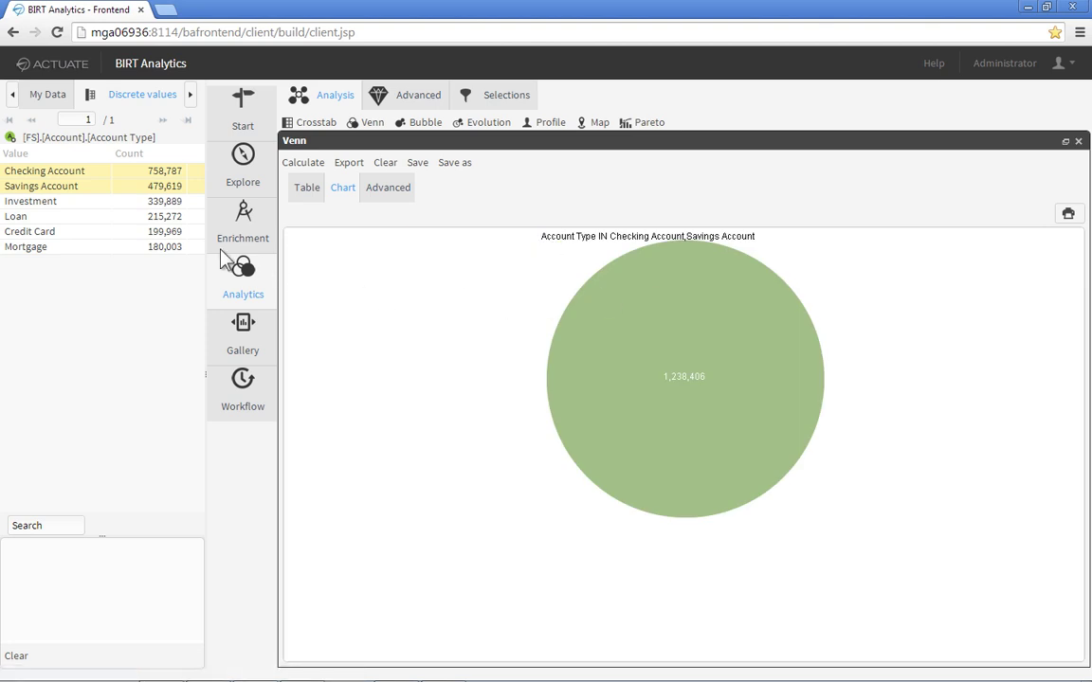
{"action": "left_click", "coordinate": [49, 217]}
{"action": "left_click", "coordinate": [48, 246], "text": "ctrl"}
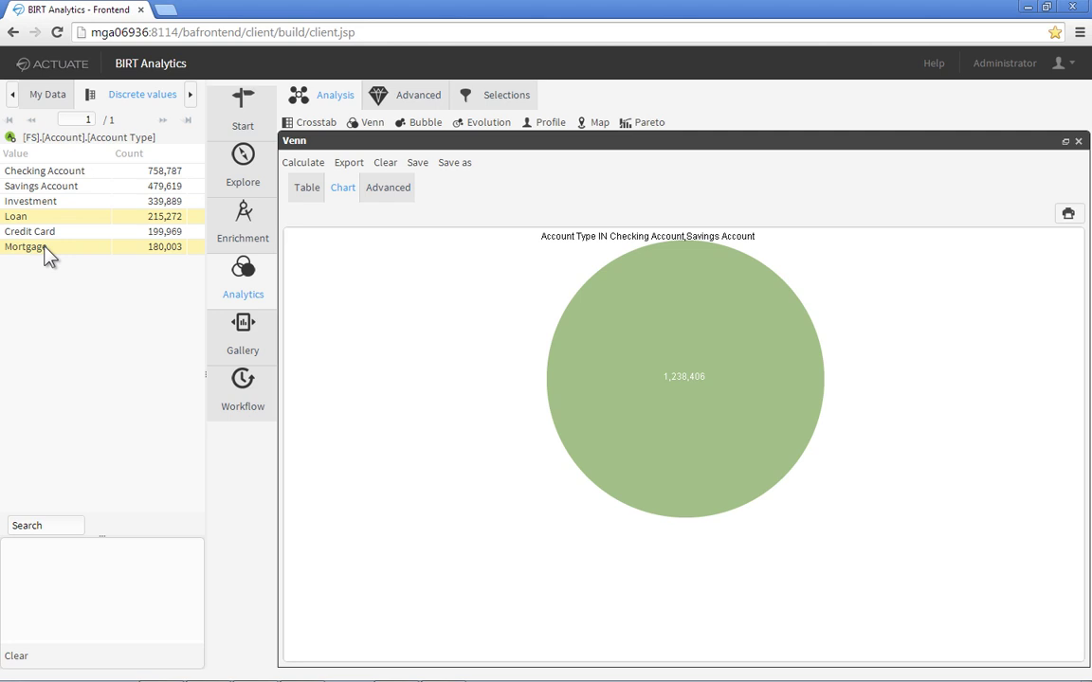
{"action": "left_click_drag", "start_coordinate": [43, 247], "coordinate": [457, 358]}
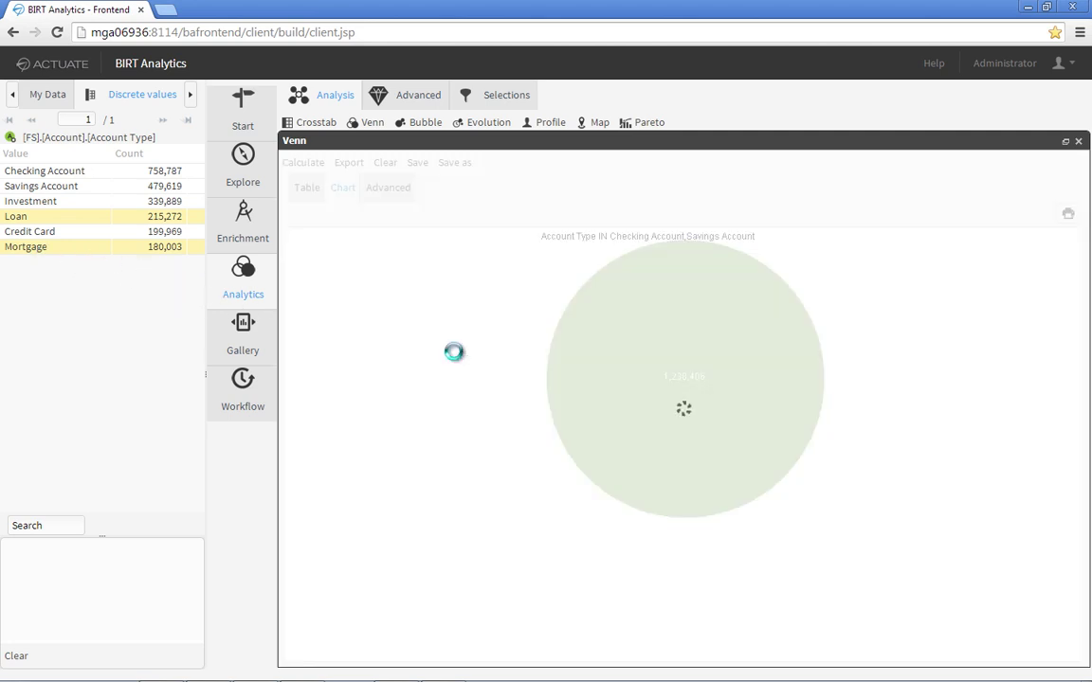
{"action": "left_click", "coordinate": [48, 203]}
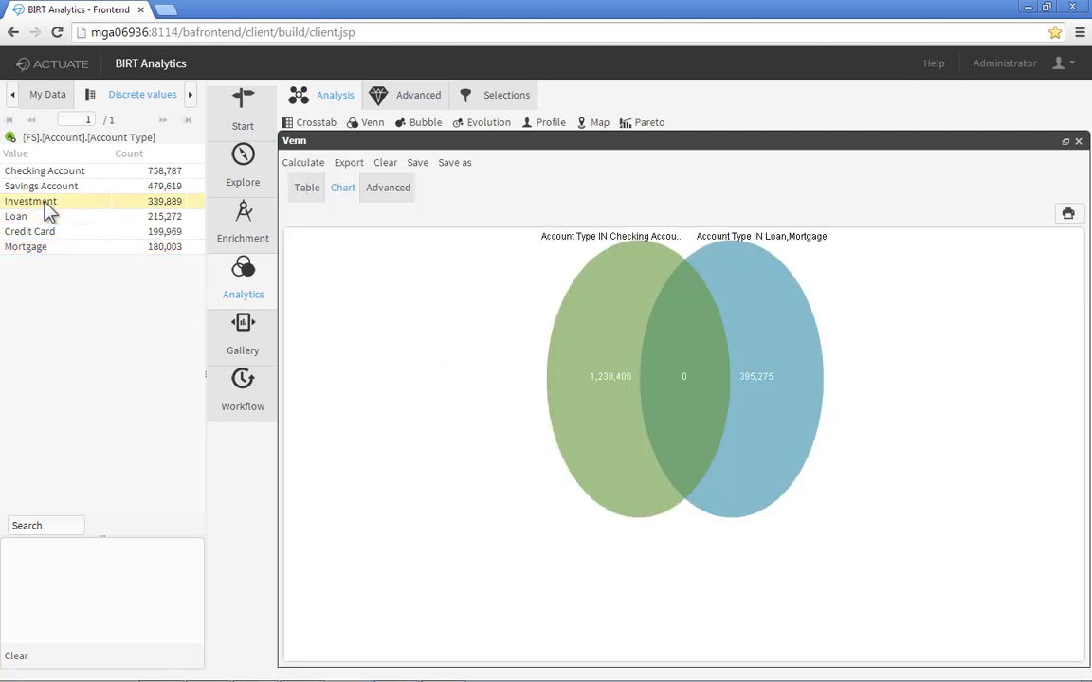
{"action": "left_click_drag", "start_coordinate": [48, 210], "coordinate": [641, 515]}
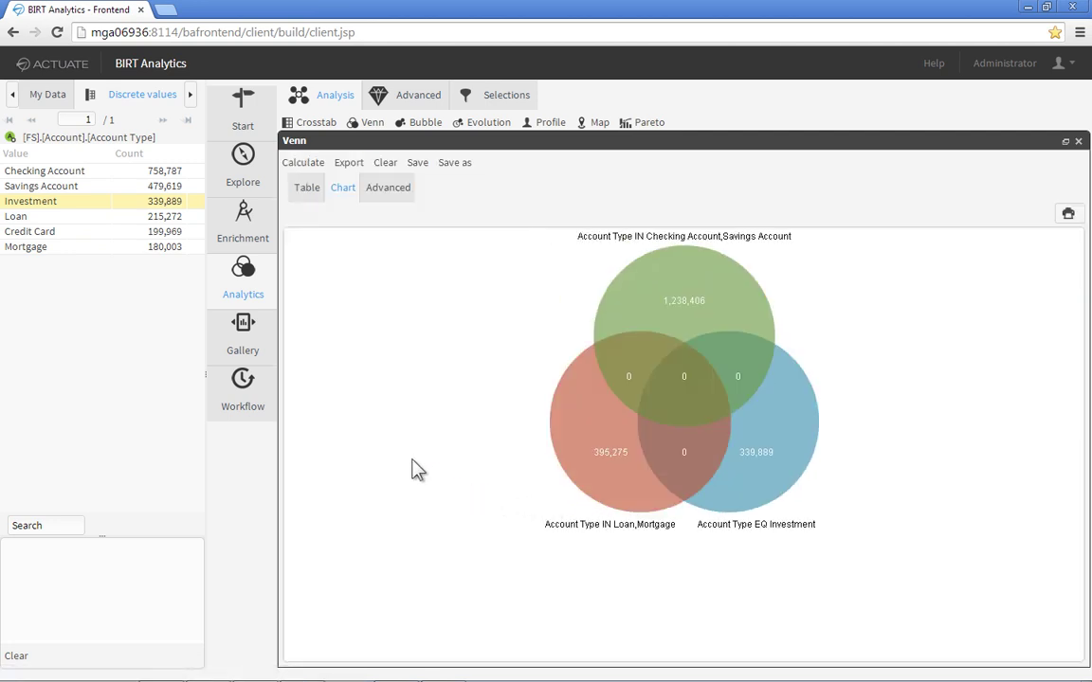
Step: Make the Venn count Customer records, showing 89,227 customers with all three
{"action": "left_click", "coordinate": [47, 98]}
{"action": "left_click", "coordinate": [28, 137]}
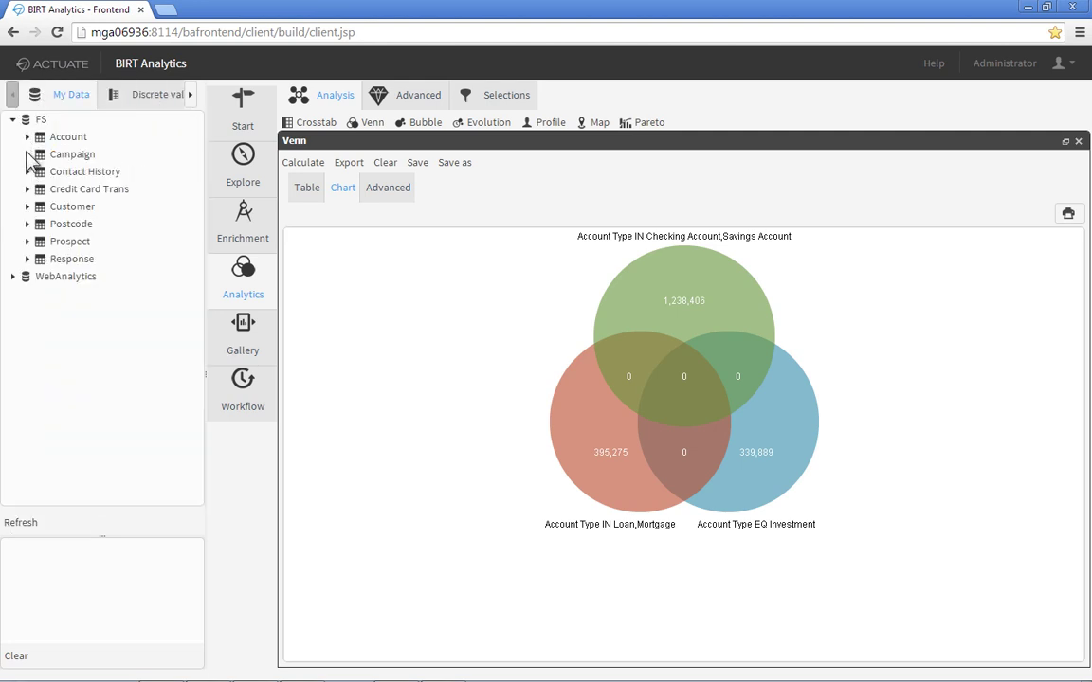
{"action": "left_click_drag", "start_coordinate": [42, 216], "coordinate": [115, 273]}
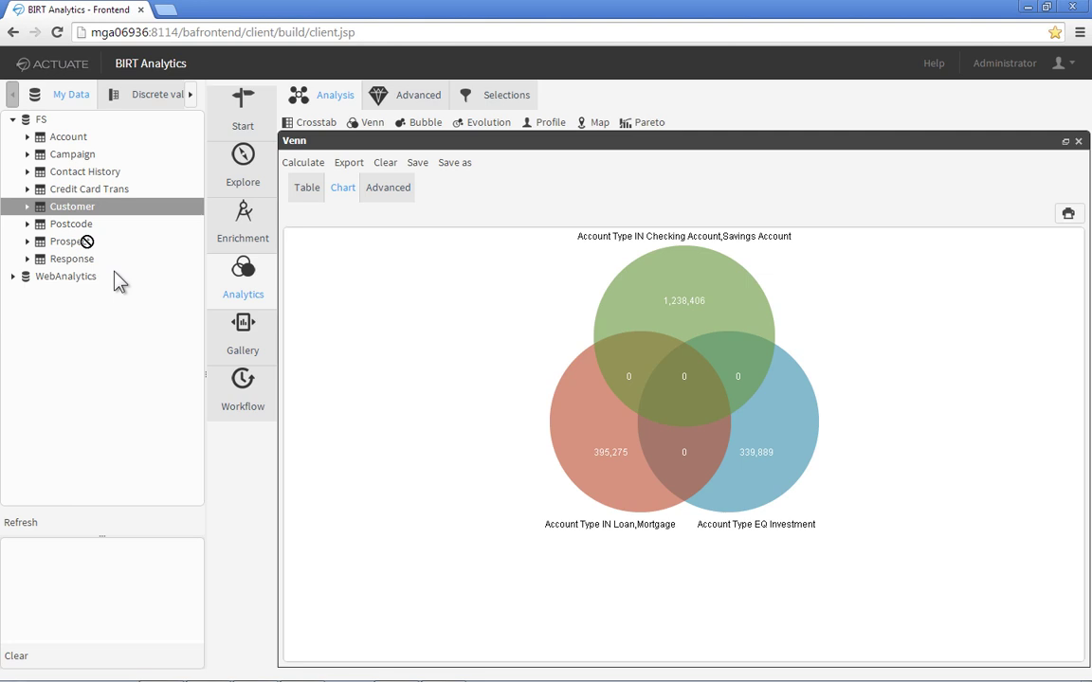
{"action": "left_click_drag", "start_coordinate": [416, 376], "coordinate": [462, 356]}
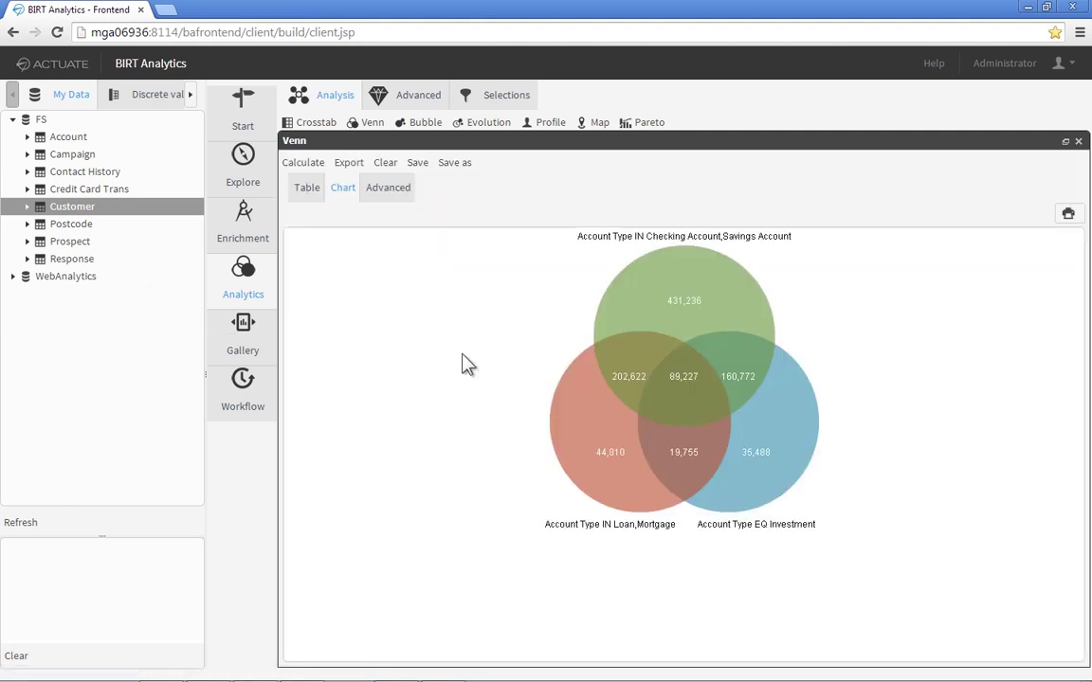
{"action": "mouse_move", "coordinate": [627, 387]}
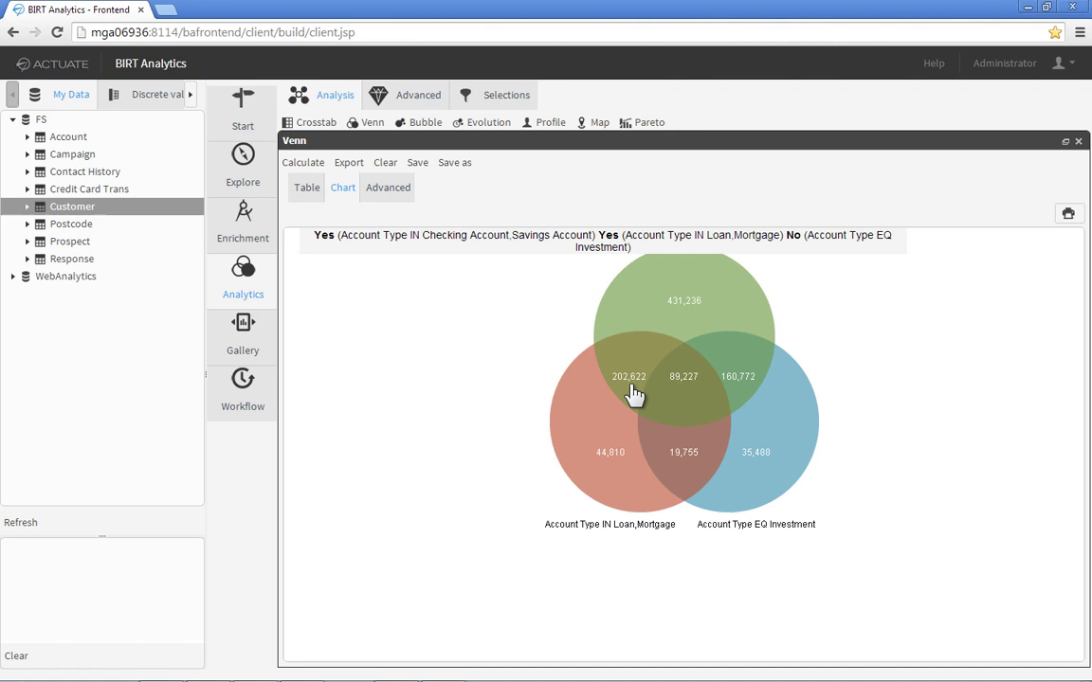
Step: Save the 202,622-customer overlap as a segment named 'Clients w/o Inv Acct'
{"action": "left_click", "coordinate": [632, 388]}
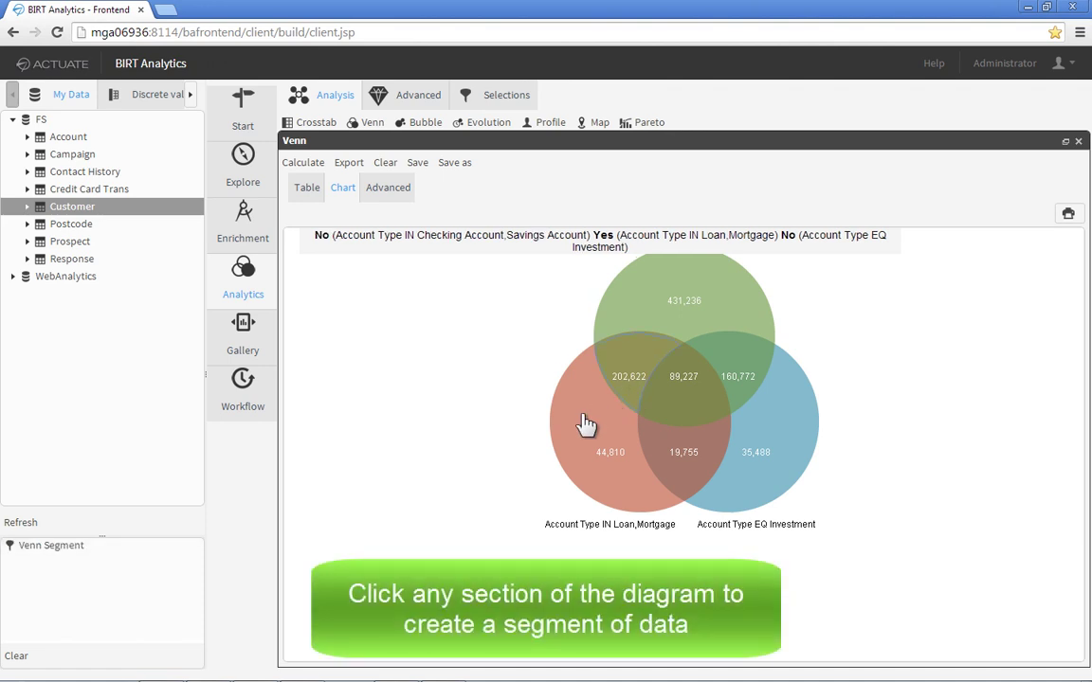
{"action": "left_click", "coordinate": [56, 550]}
{"action": "right_click", "coordinate": [57, 549]}
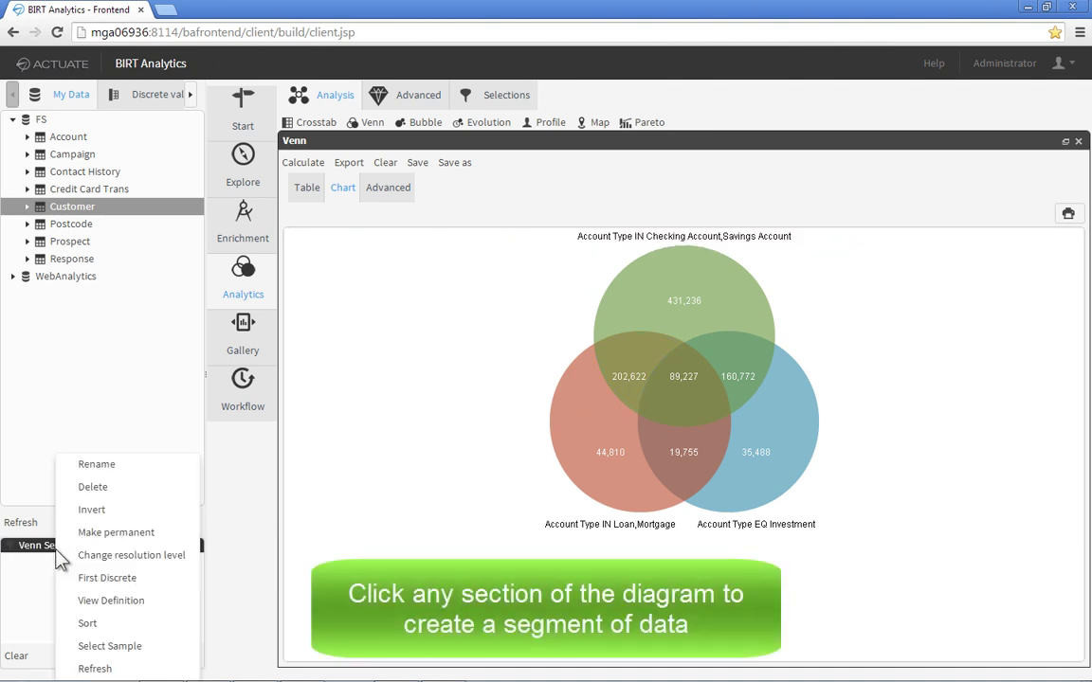
{"action": "left_click", "coordinate": [99, 465]}
{"action": "type", "text": "Clients w/o Inv Acct"}
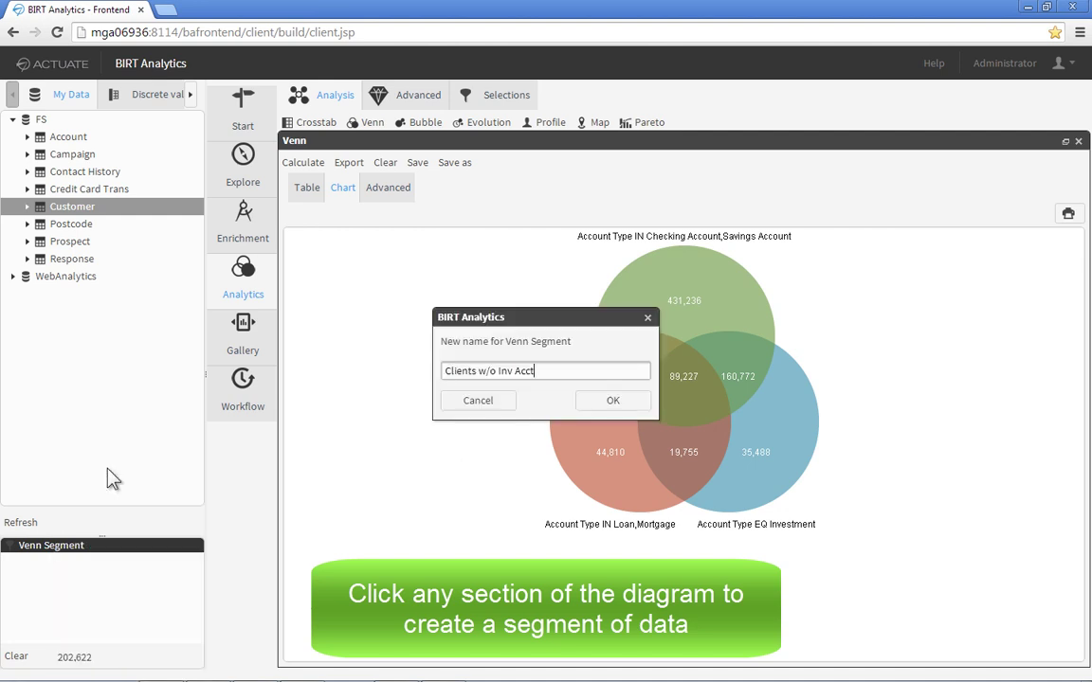
{"action": "left_click", "coordinate": [610, 401]}
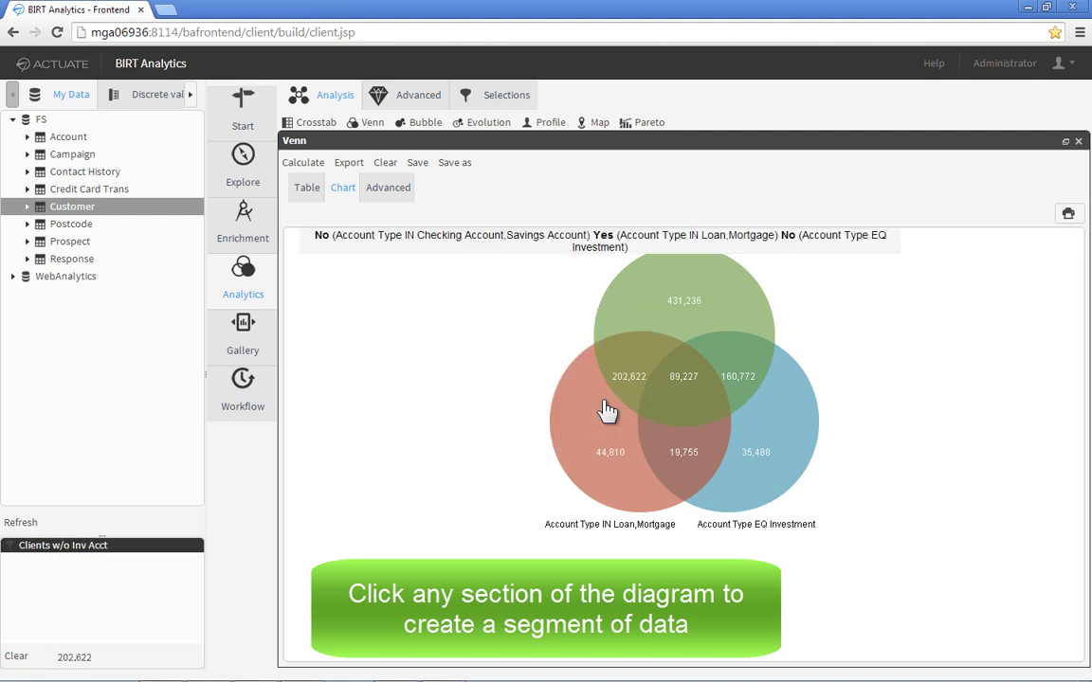
{"action": "left_click_drag", "start_coordinate": [68, 549], "coordinate": [241, 161]}
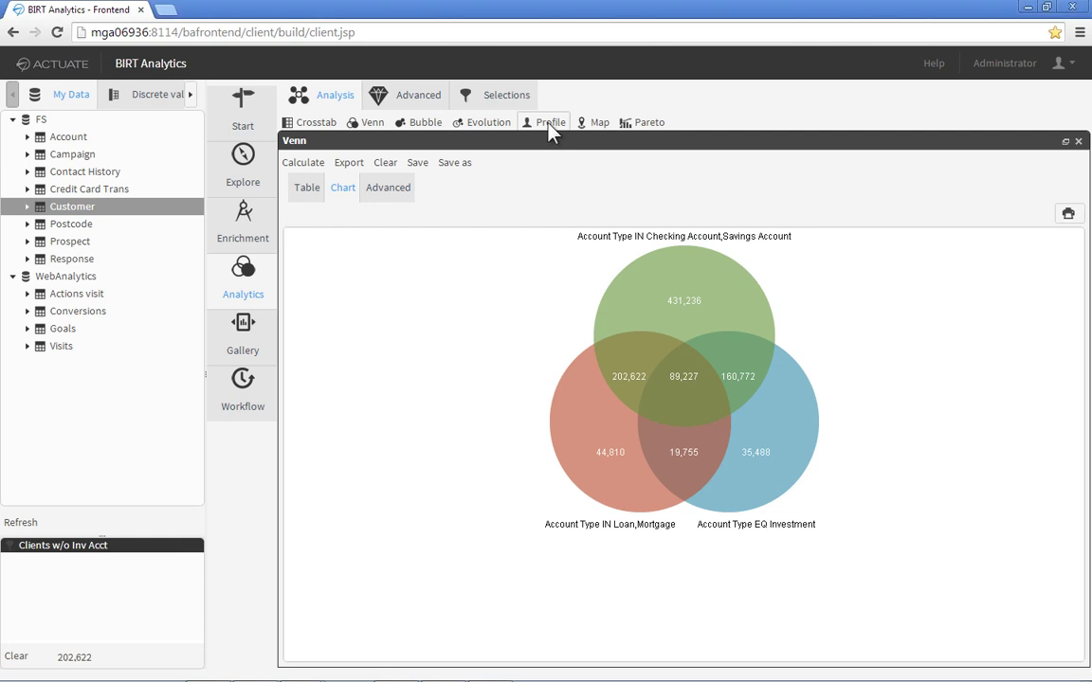
Step: Profile the Clients w/o Inv Acct segment by Age Band and widen the Graphic column
{"action": "left_click", "coordinate": [548, 124]}
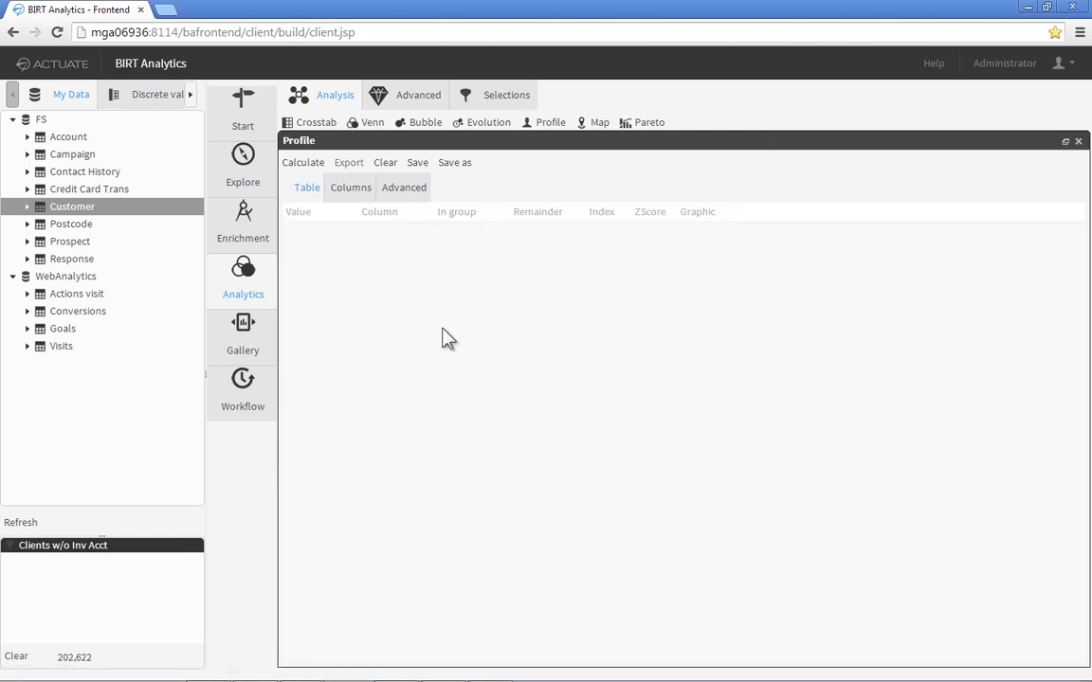
{"action": "left_click_drag", "start_coordinate": [68, 548], "coordinate": [405, 440]}
{"action": "left_click", "coordinate": [613, 420]}
{"action": "left_click", "coordinate": [28, 209]}
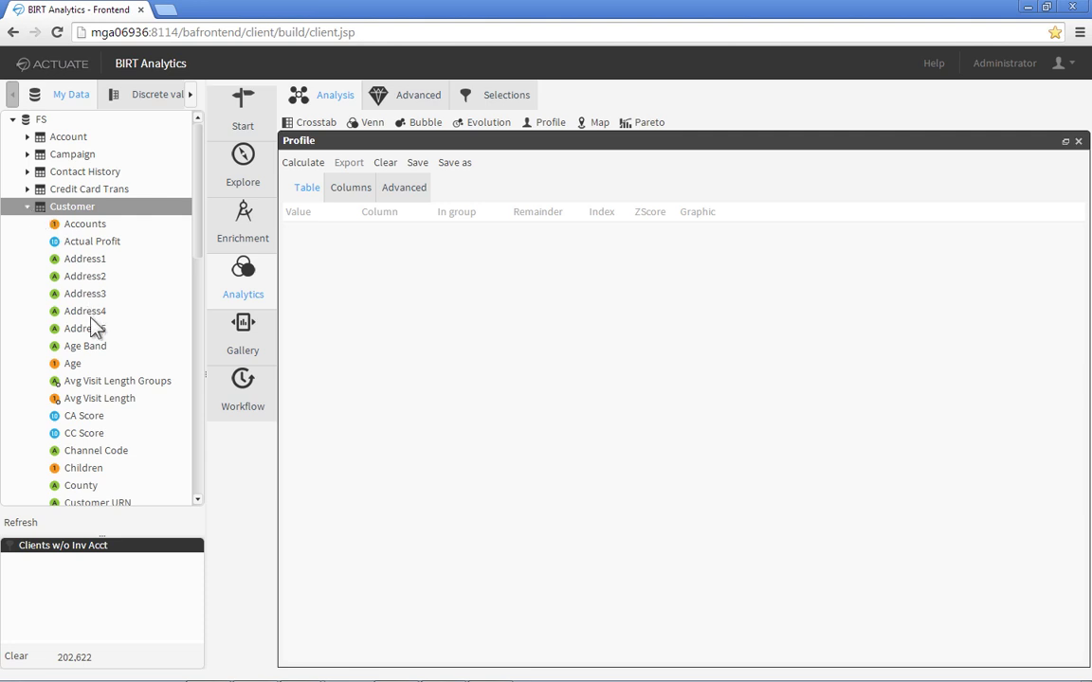
{"action": "left_click_drag", "start_coordinate": [85, 346], "coordinate": [362, 311]}
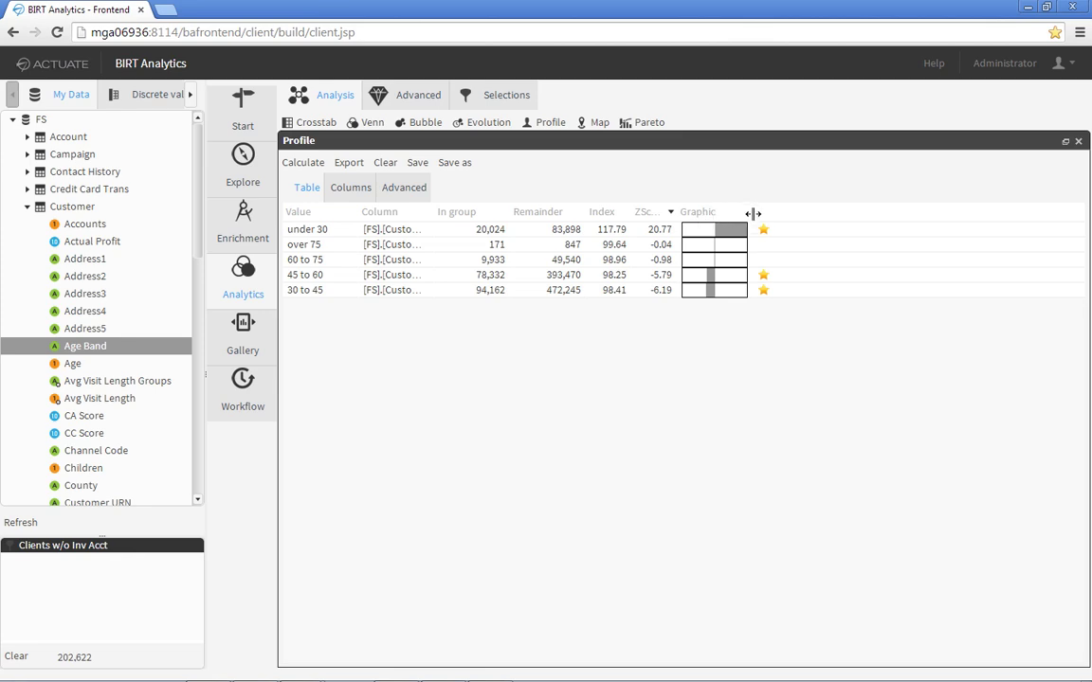
{"action": "left_click_drag", "start_coordinate": [754, 214], "coordinate": [959, 235]}
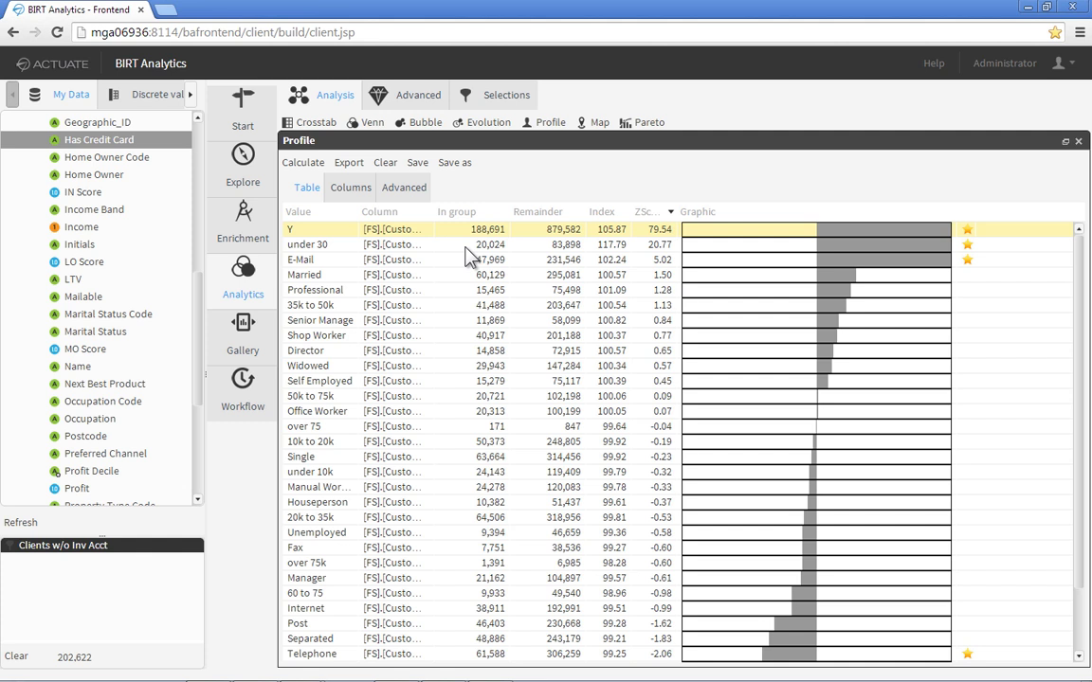
Step: Inspect the under 30, E-Mail, Married, Professional and 35k to 50k profile rows
{"action": "left_click", "coordinate": [345, 248]}
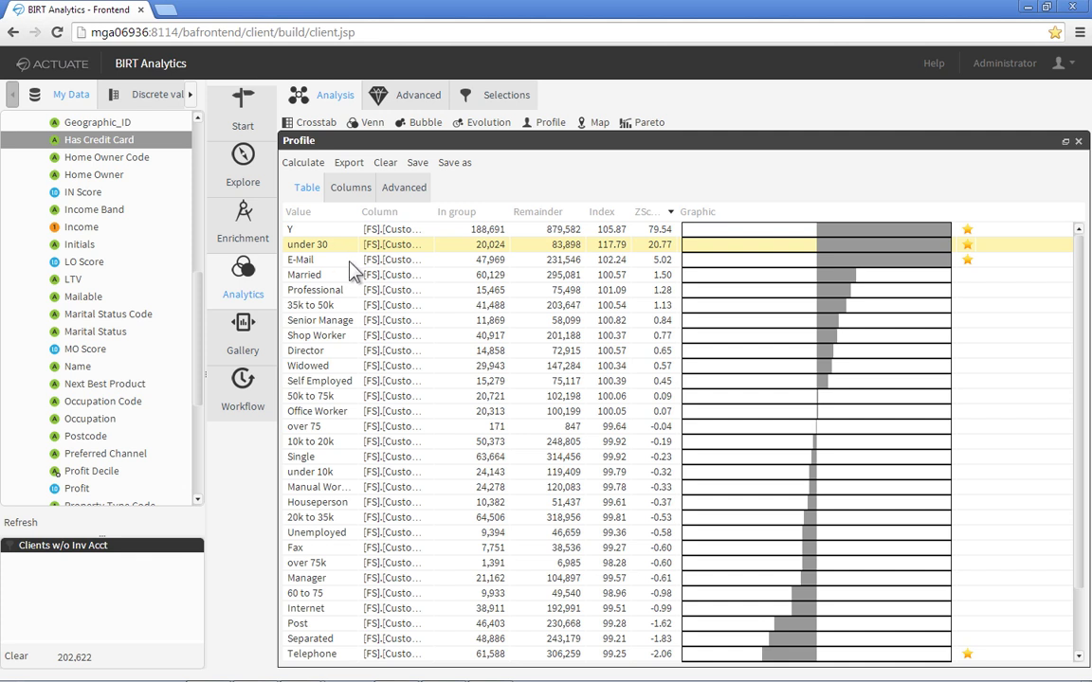
{"action": "left_click", "coordinate": [349, 263]}
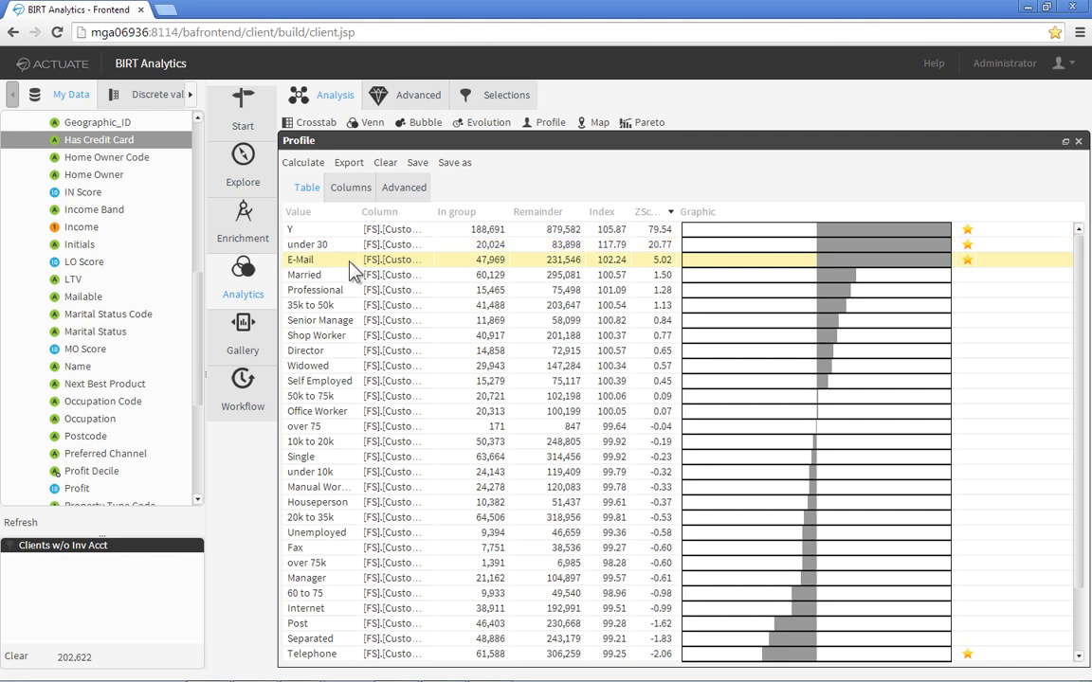
{"action": "left_click", "coordinate": [350, 281]}
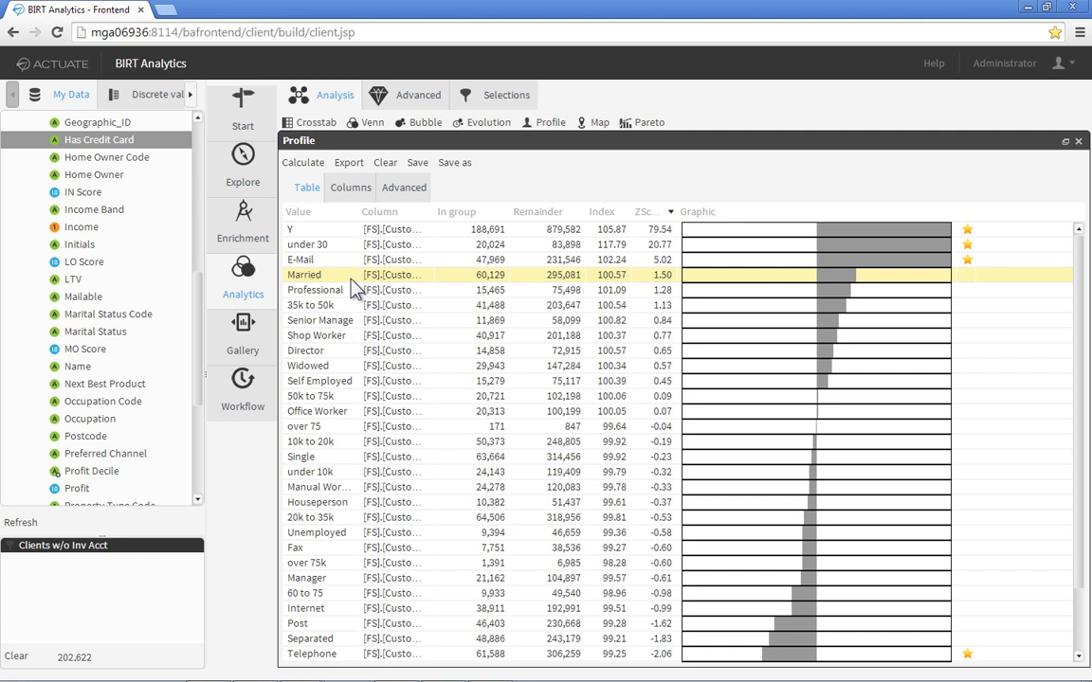
{"action": "left_click", "coordinate": [352, 293]}
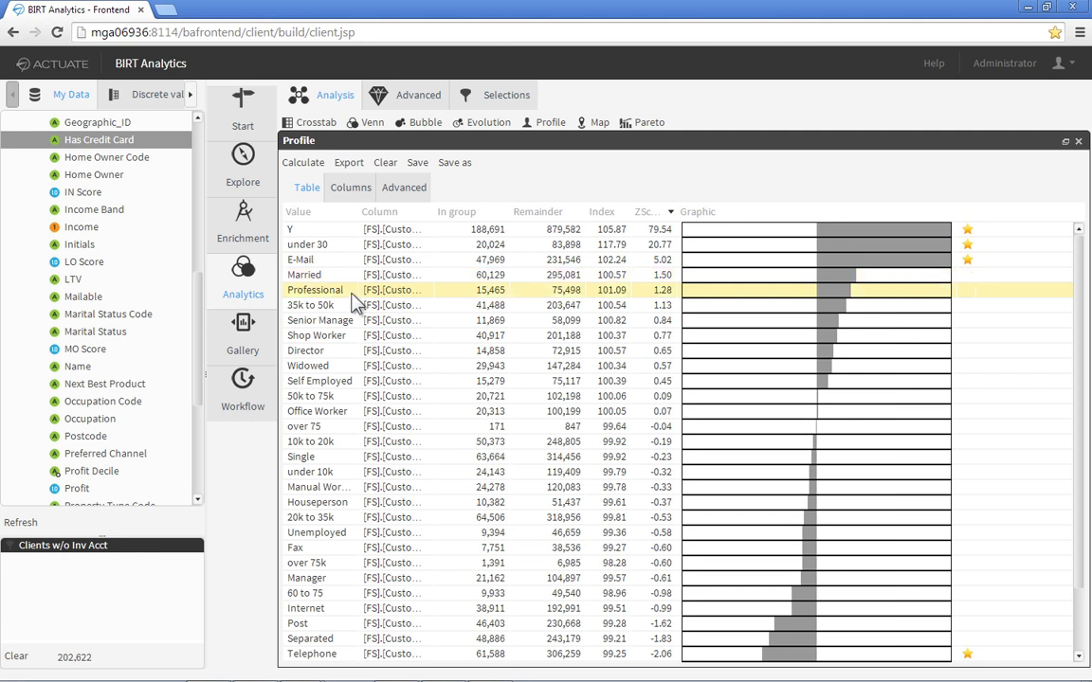
{"action": "left_click", "coordinate": [354, 308]}
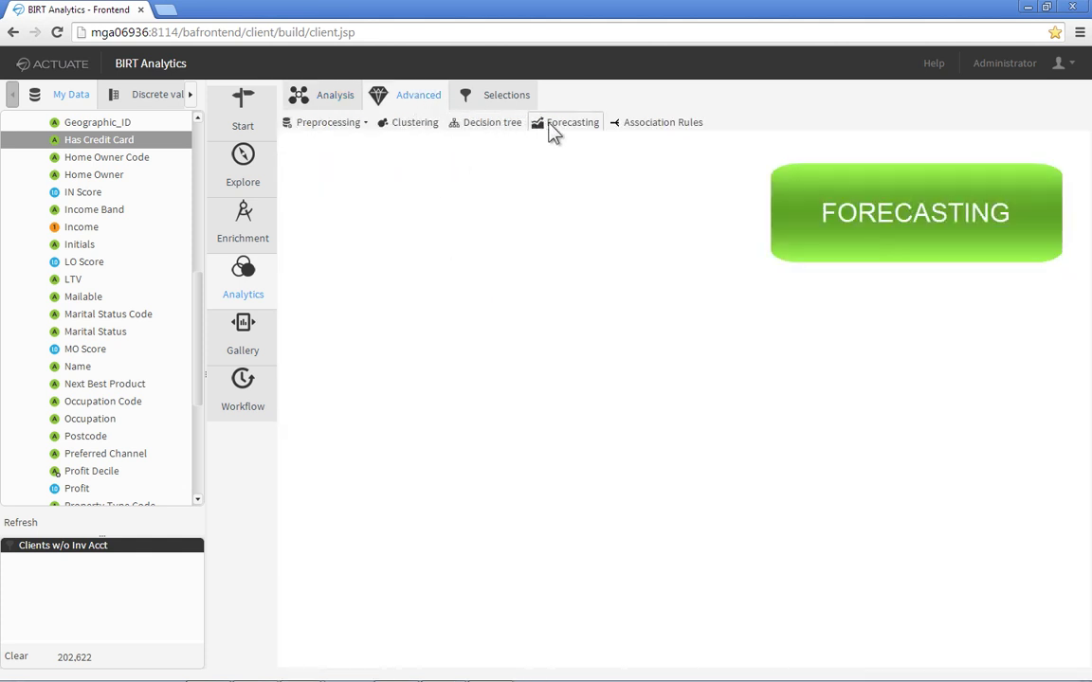
Step: Start a new forecast measuring Visits by Input date, filtered to Clients w/o Inv Acct
{"action": "left_click", "coordinate": [549, 126]}
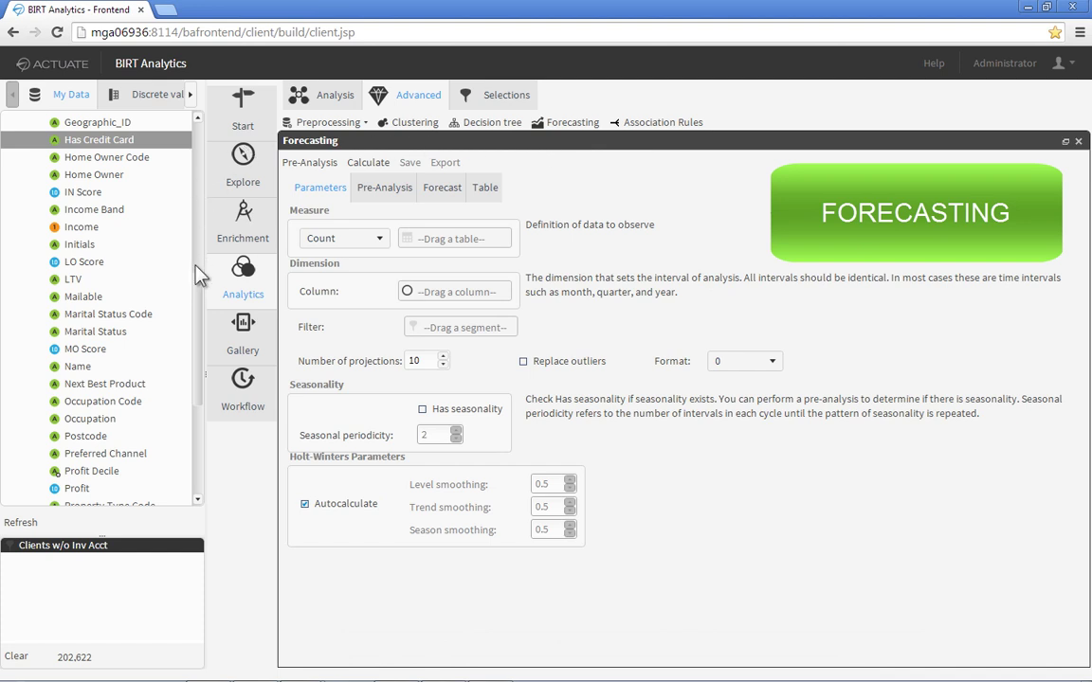
{"action": "left_click_drag", "start_coordinate": [195, 273], "coordinate": [205, 136]}
{"action": "scroll", "coordinate": [127, 178], "scroll_direction": "up", "scroll_amount": 2}
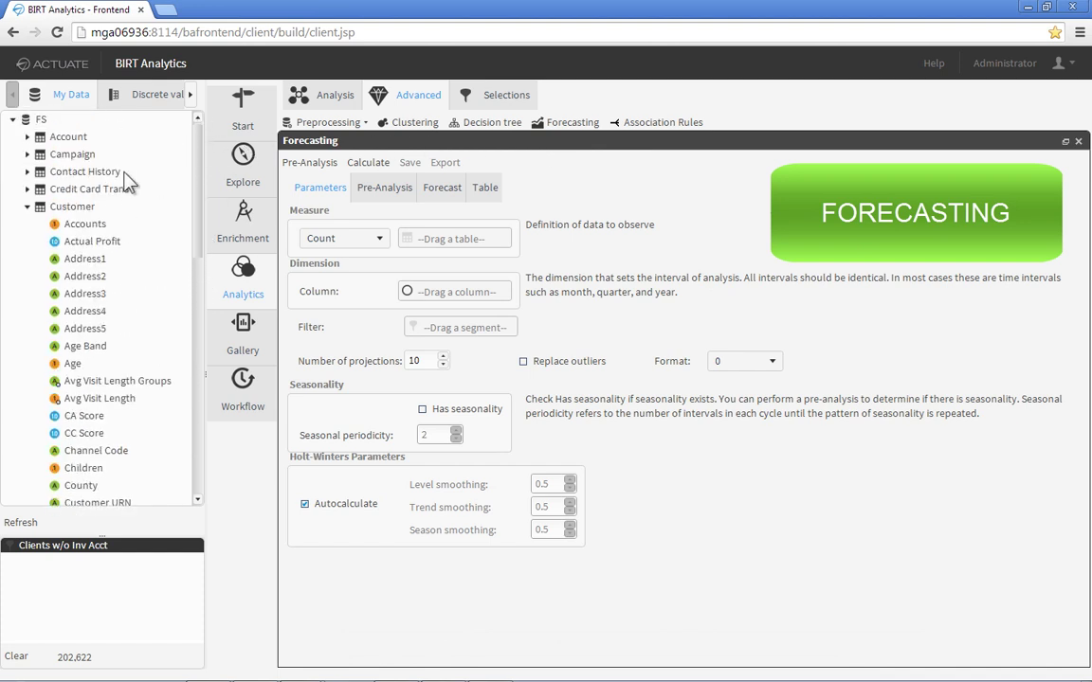
{"action": "left_click", "coordinate": [27, 204]}
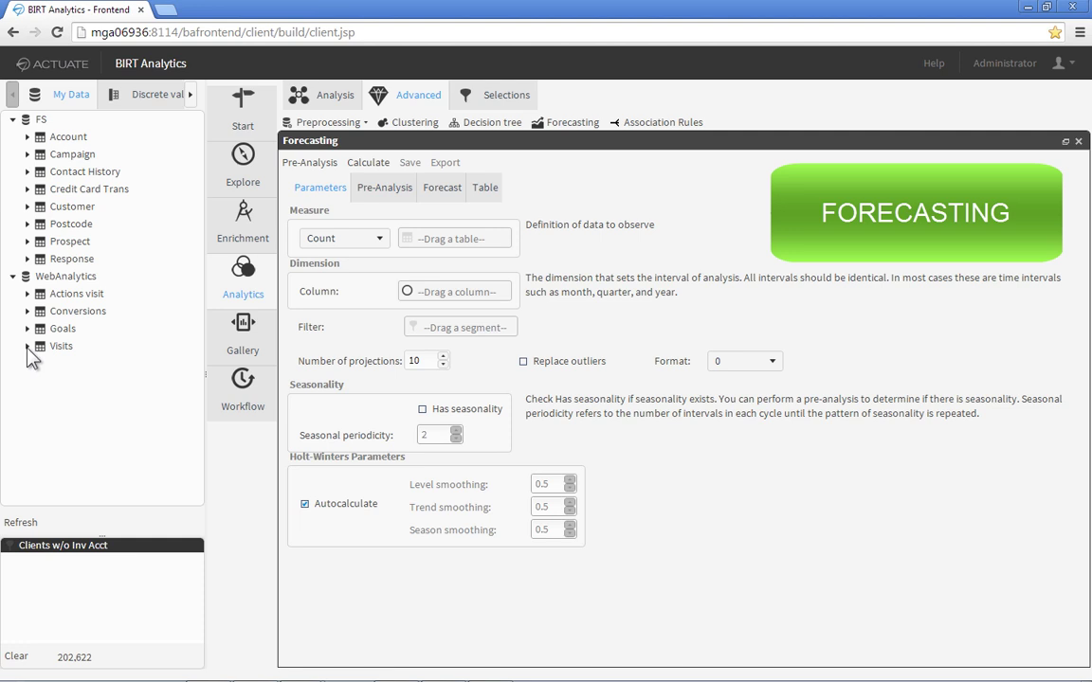
{"action": "left_click", "coordinate": [27, 347]}
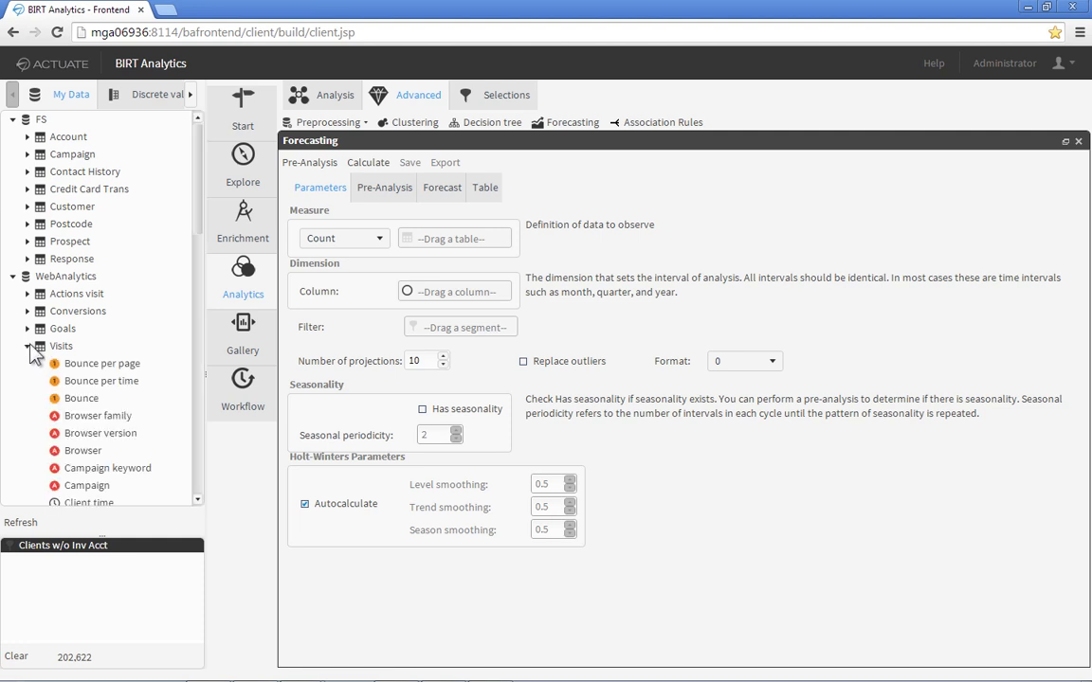
{"action": "left_click_drag", "start_coordinate": [44, 347], "coordinate": [432, 240]}
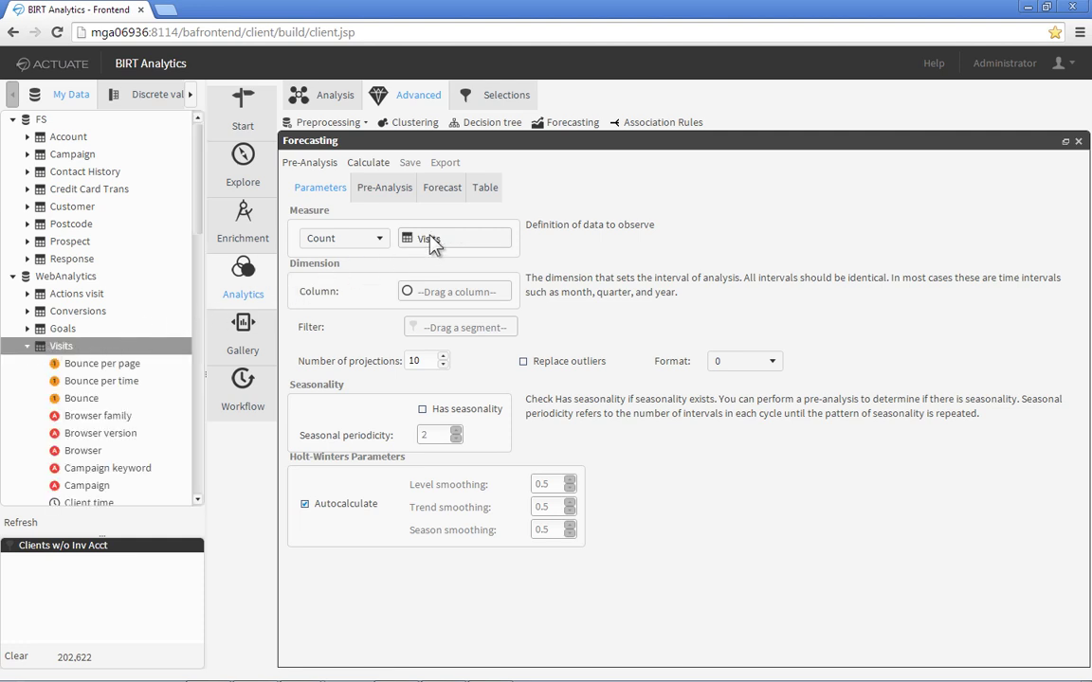
{"action": "left_click_drag", "start_coordinate": [200, 225], "coordinate": [185, 339]}
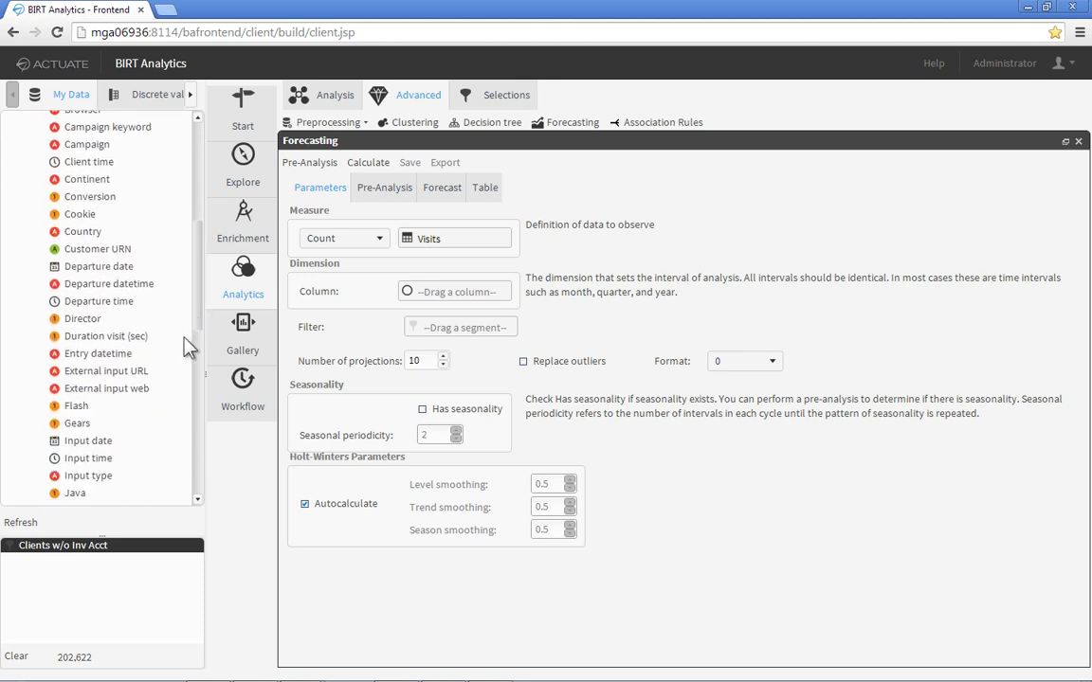
{"action": "left_click_drag", "start_coordinate": [111, 446], "coordinate": [438, 304]}
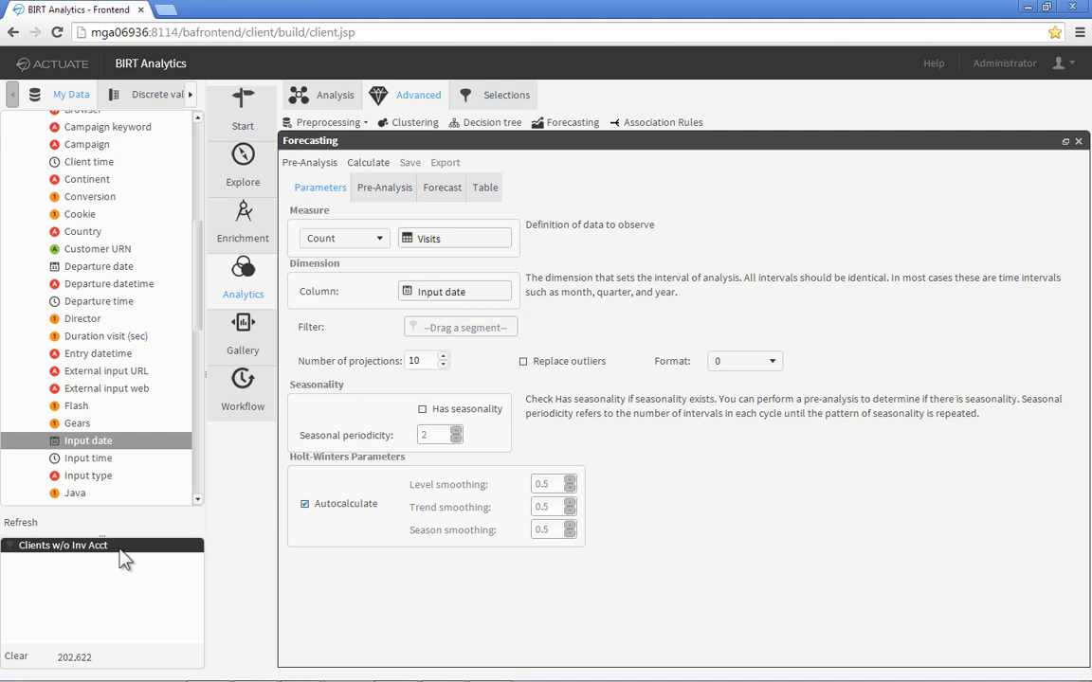
{"action": "left_click_drag", "start_coordinate": [272, 465], "coordinate": [438, 327]}
Step: Set 30 projections, replace outliers, and enable seasonality with periodicity 7
{"action": "double_click", "coordinate": [414, 363]}
{"action": "type", "text": "3"}
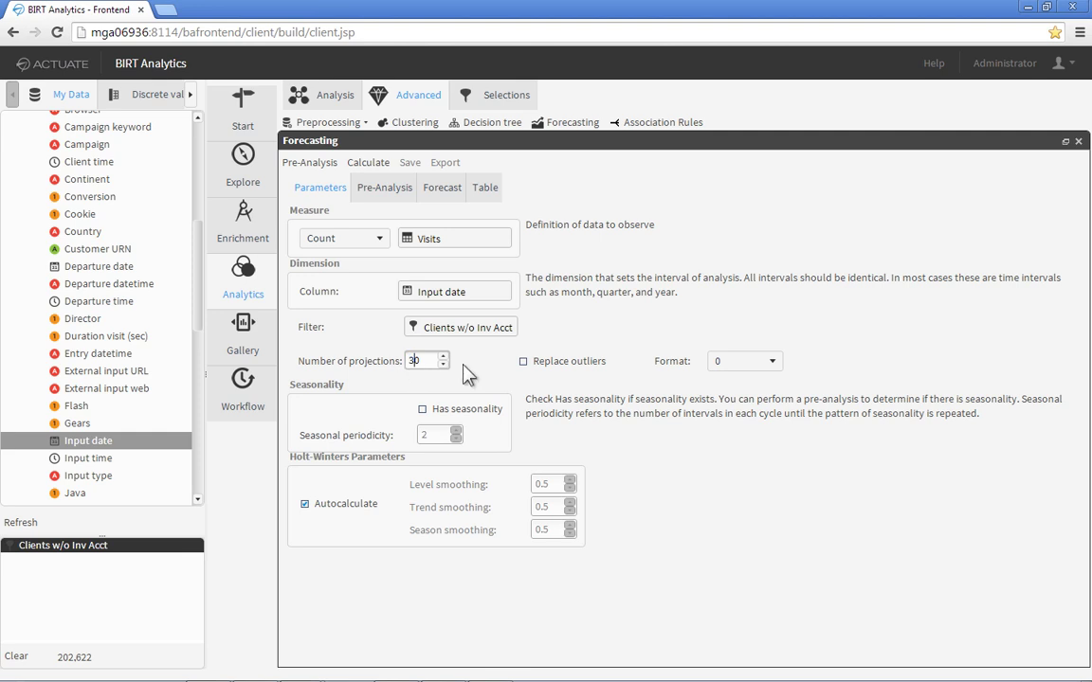
{"action": "left_click", "coordinate": [522, 362]}
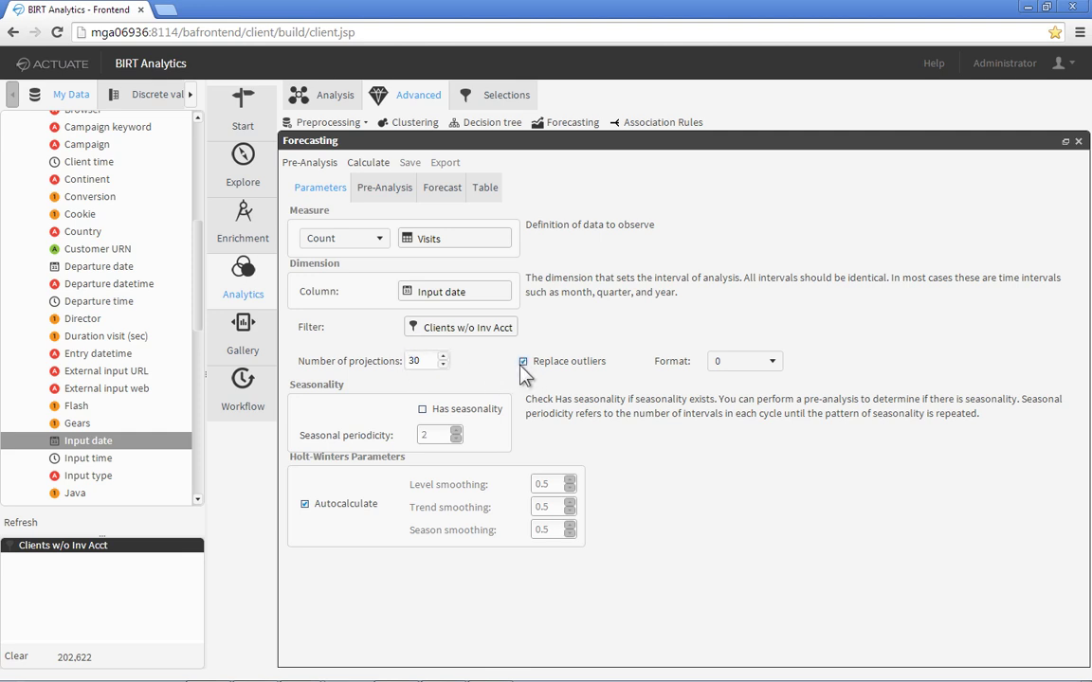
{"action": "left_click", "coordinate": [422, 409]}
{"action": "double_click", "coordinate": [428, 435]}
{"action": "type", "text": "7"}
Step: Pre-analyse and calculate the Visits forecast, then zoom and pin projections 3 to 9
{"action": "left_click", "coordinate": [307, 164]}
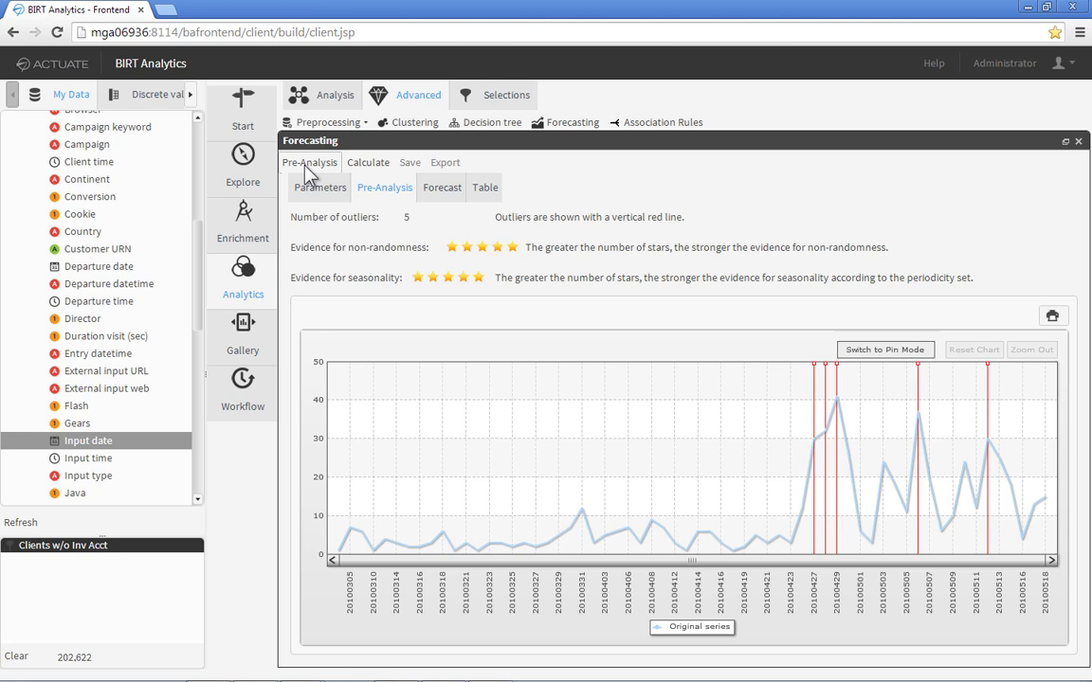
{"action": "left_click", "coordinate": [373, 168]}
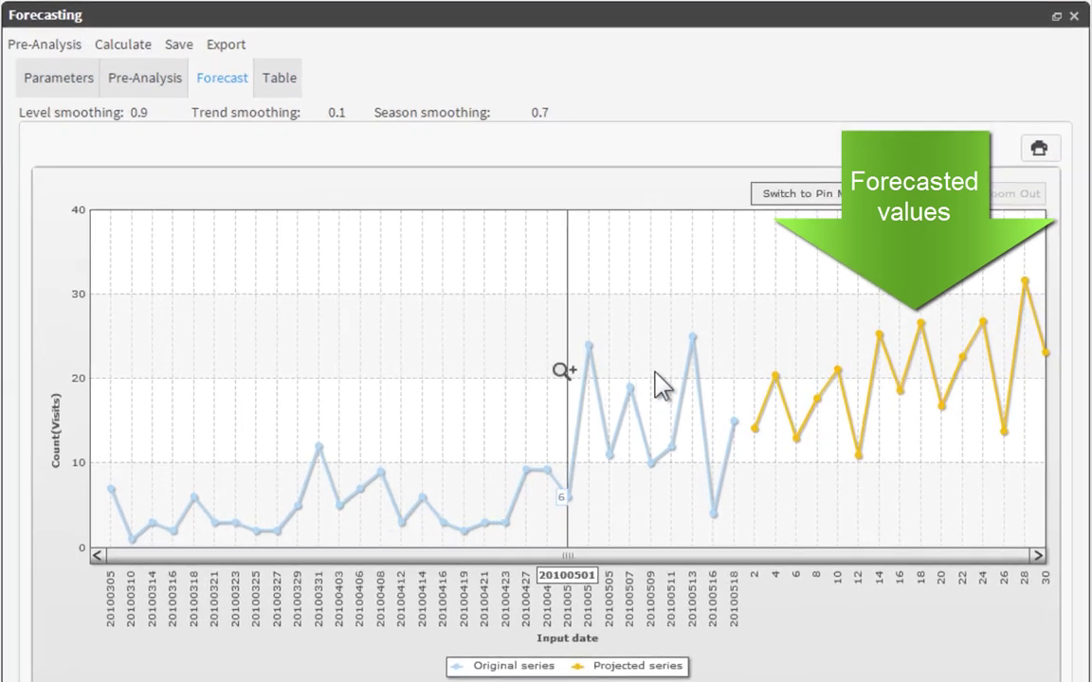
{"action": "left_click_drag", "start_coordinate": [758, 358], "coordinate": [897, 357]}
{"action": "left_click_drag", "start_coordinate": [832, 564], "coordinate": [806, 569]}
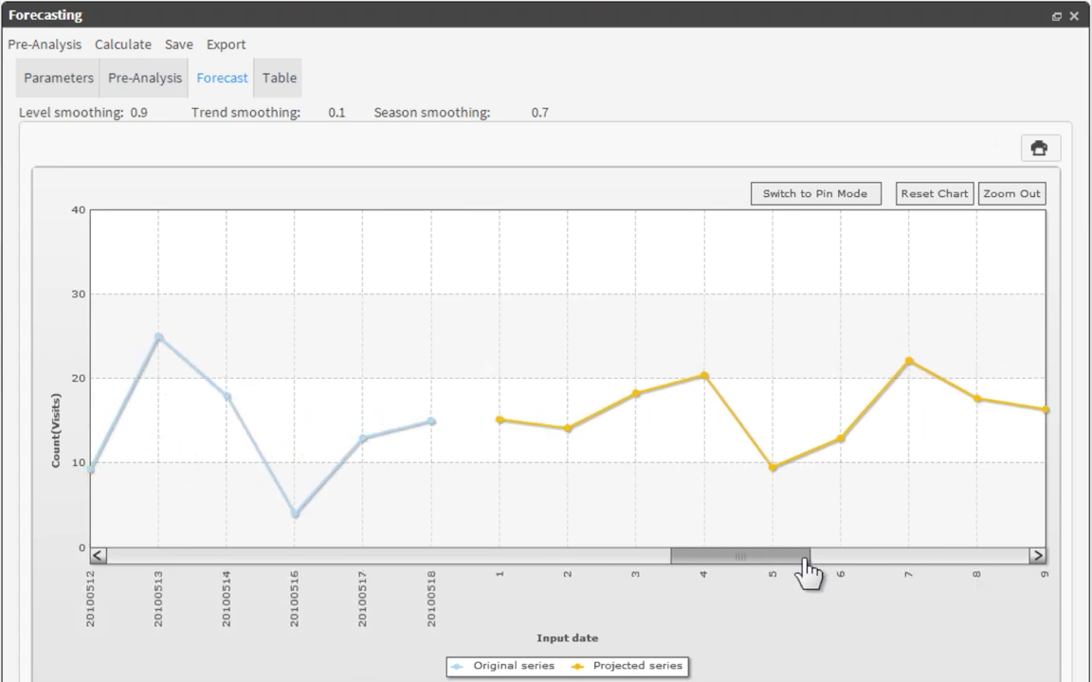
{"action": "left_click_drag", "start_coordinate": [500, 304], "coordinate": [905, 315]}
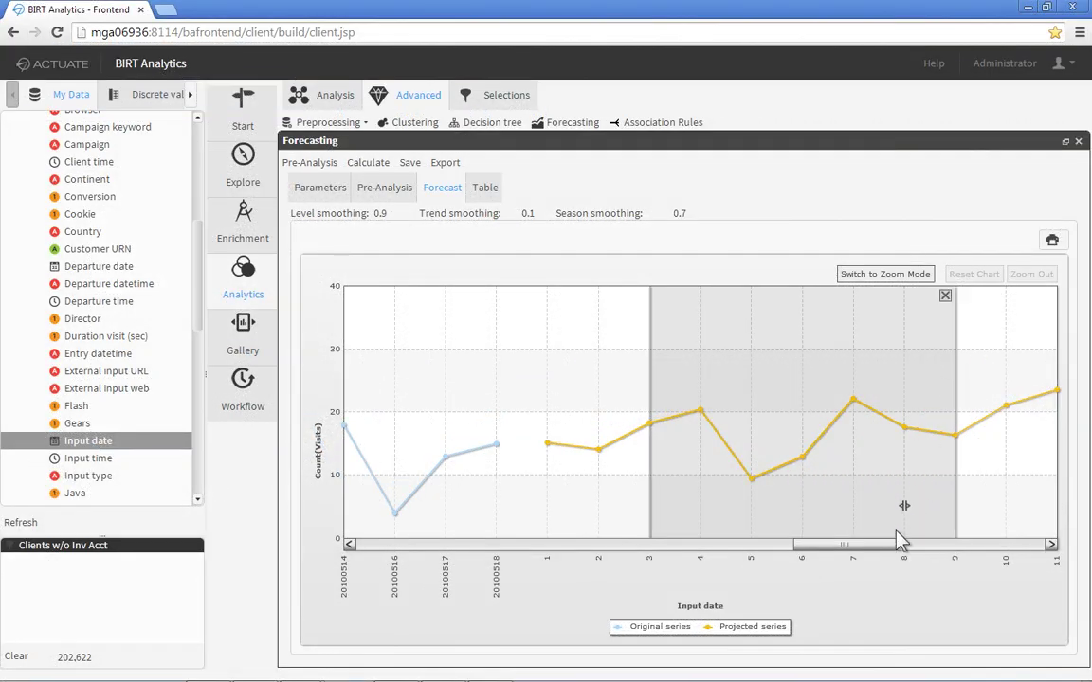
{"action": "left_click_drag", "start_coordinate": [888, 554], "coordinate": [809, 556]}
{"action": "left_click_drag", "start_coordinate": [809, 500], "coordinate": [577, 468]}
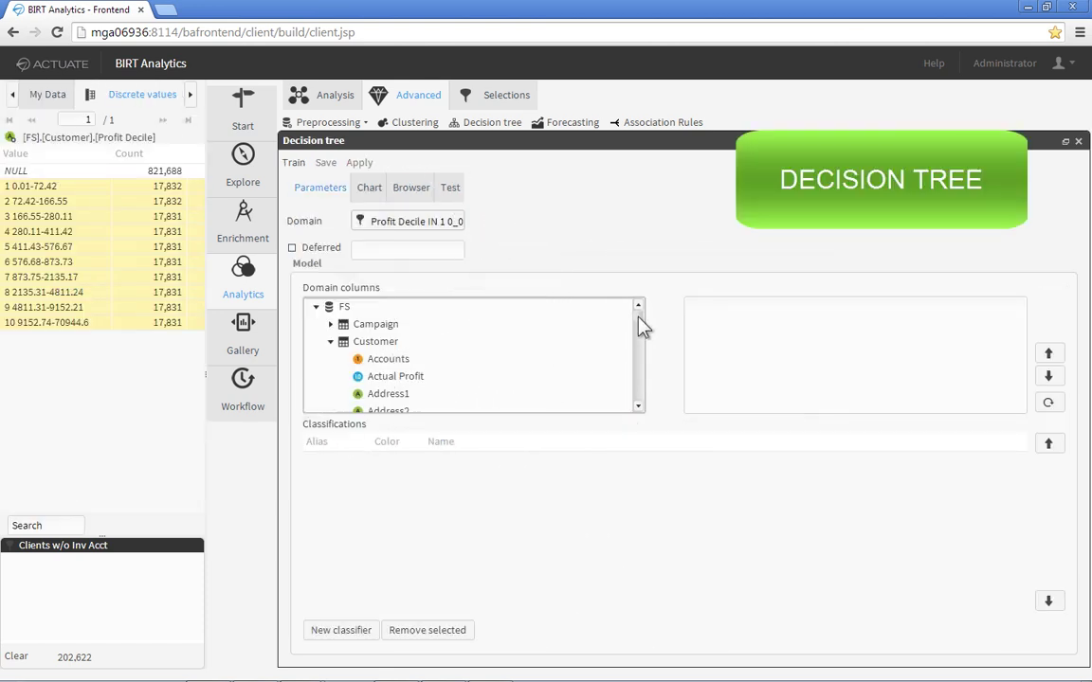
Step: Train a decision tree on Age Band, Income Band, Marital Status and Occupation for HIGH/LOW PROFIT
{"action": "scroll", "coordinate": [637, 331], "scroll_direction": "down", "scroll_amount": 3}
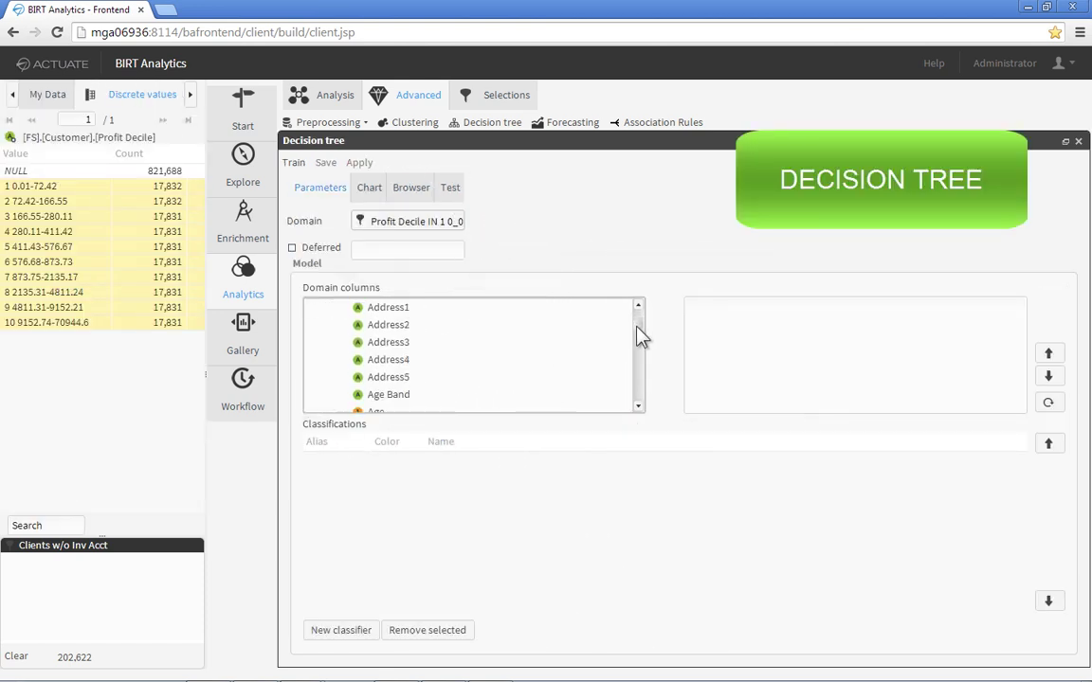
{"action": "left_click_drag", "start_coordinate": [405, 365], "coordinate": [728, 338]}
{"action": "left_click_drag", "start_coordinate": [728, 339], "coordinate": [728, 338]}
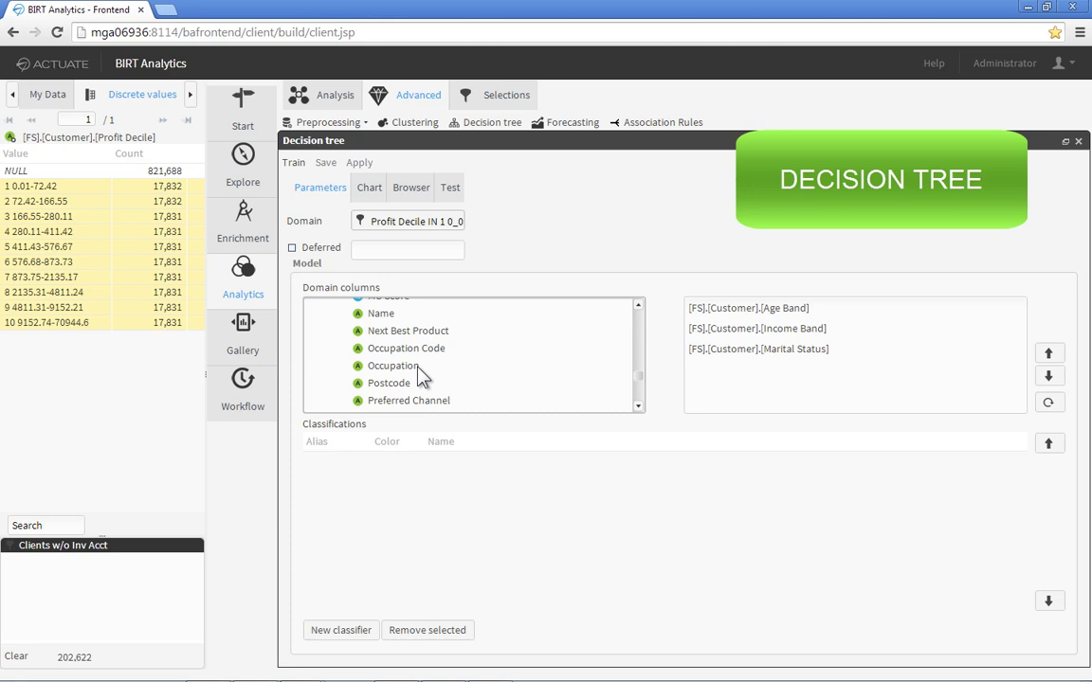
{"action": "left_click_drag", "start_coordinate": [417, 367], "coordinate": [718, 394]}
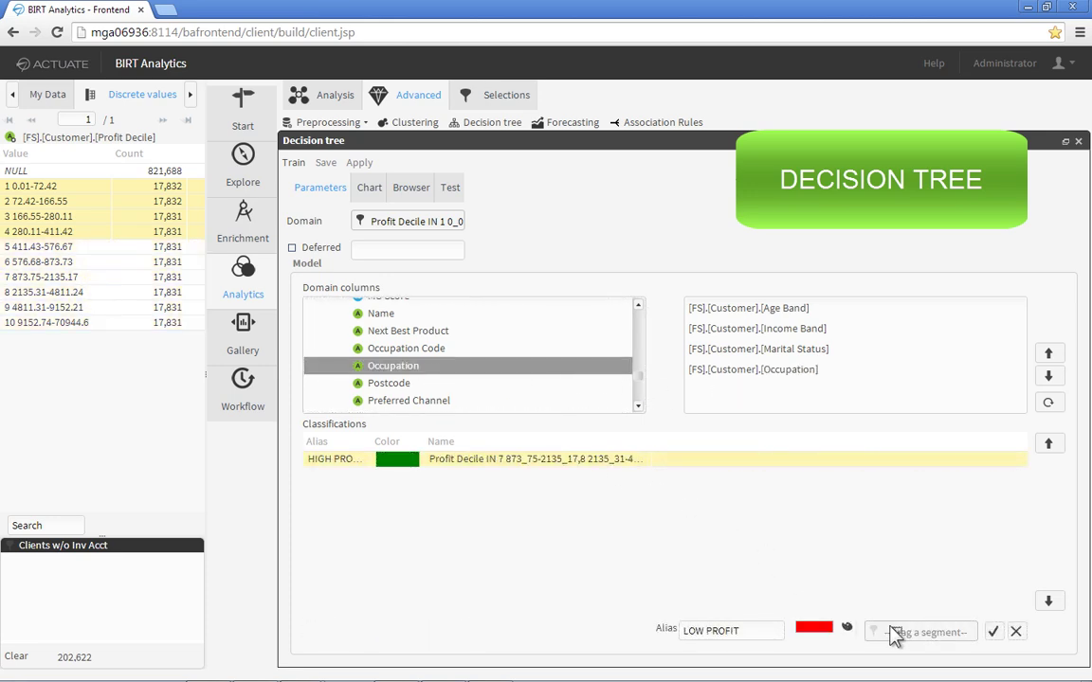
{"action": "left_click", "coordinate": [914, 639]}
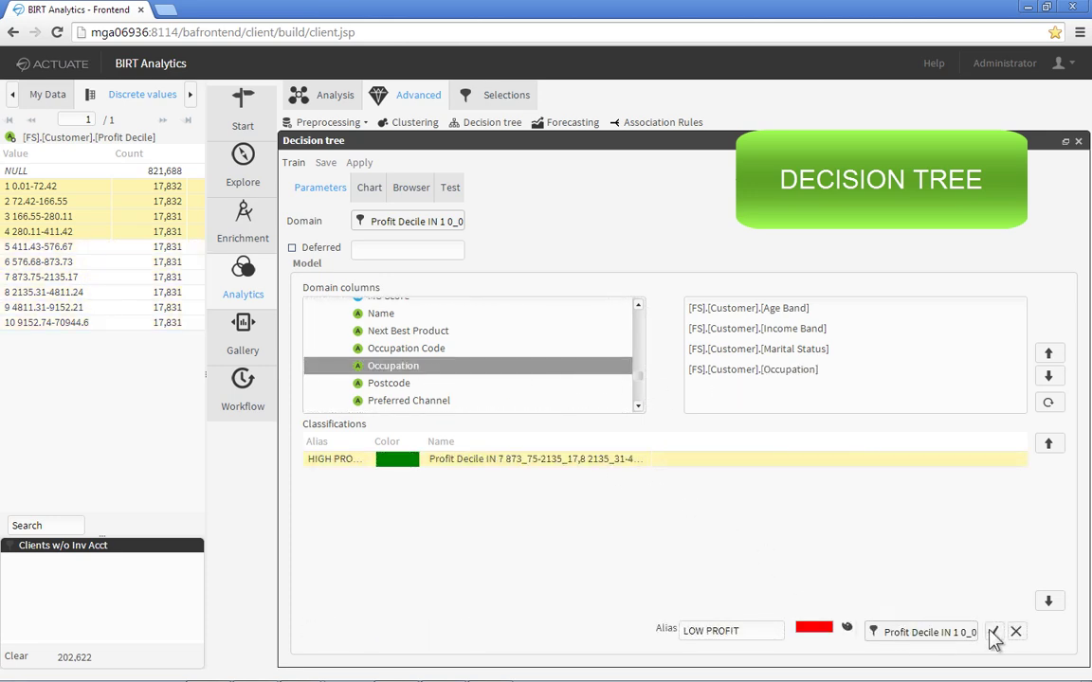
{"action": "left_click", "coordinate": [992, 631]}
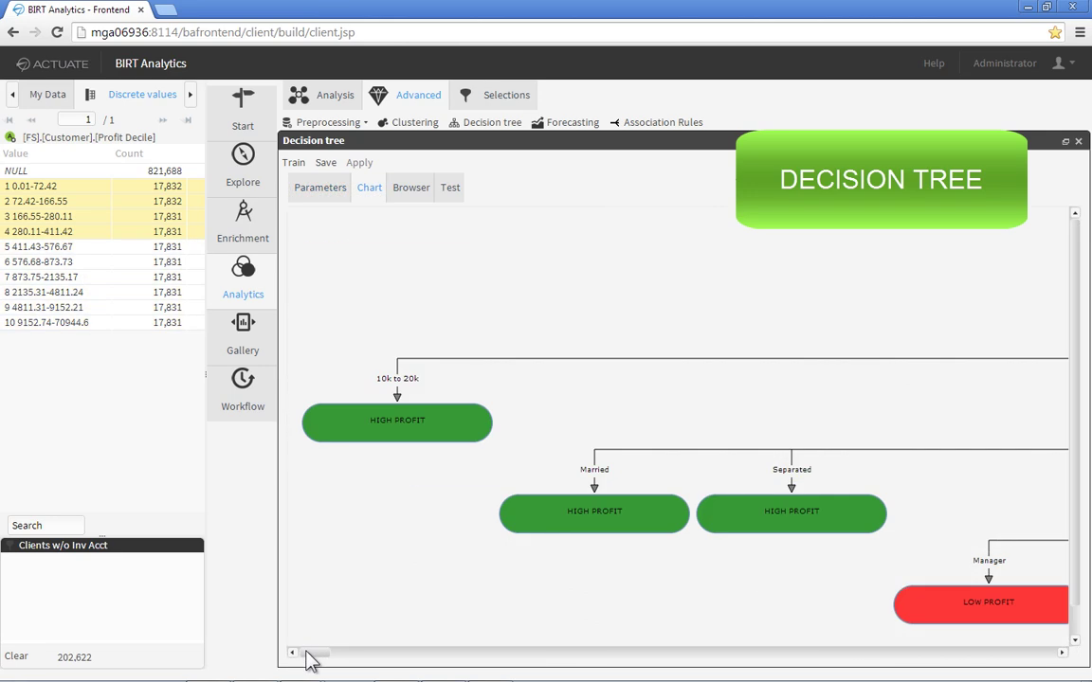
{"action": "left_click_drag", "start_coordinate": [310, 656], "coordinate": [434, 657]}
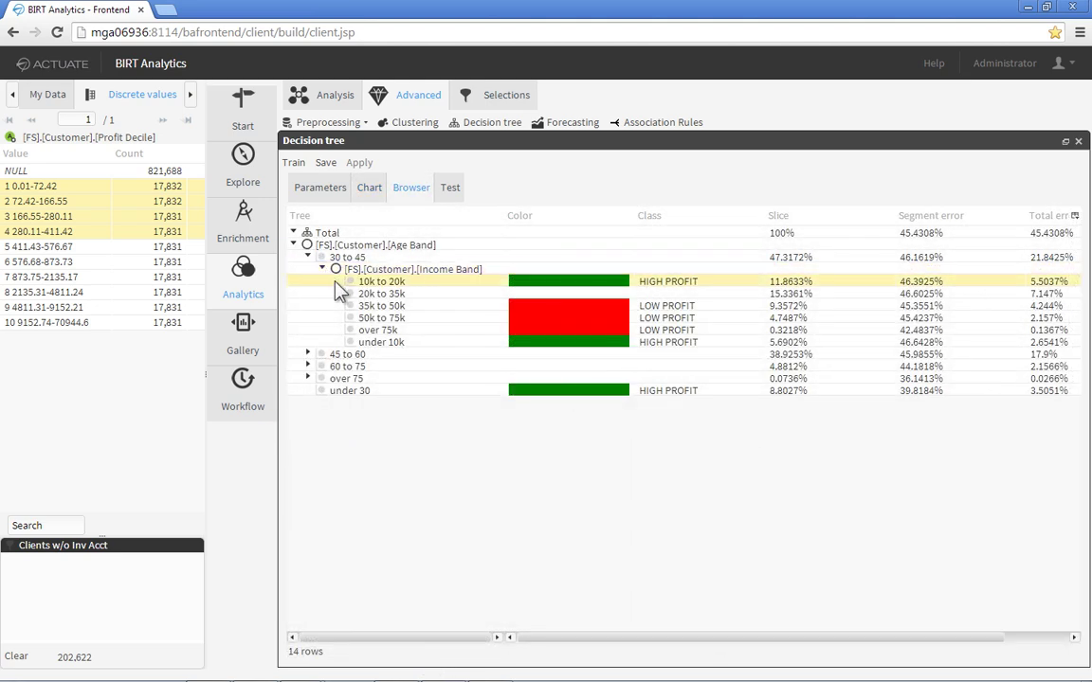
Step: Expand the 20k to 35k and Single branches, create CUSTOMER CLASSIFICATION, and chart HIGH versus LOW PROFIT
{"action": "left_click", "coordinate": [336, 294]}
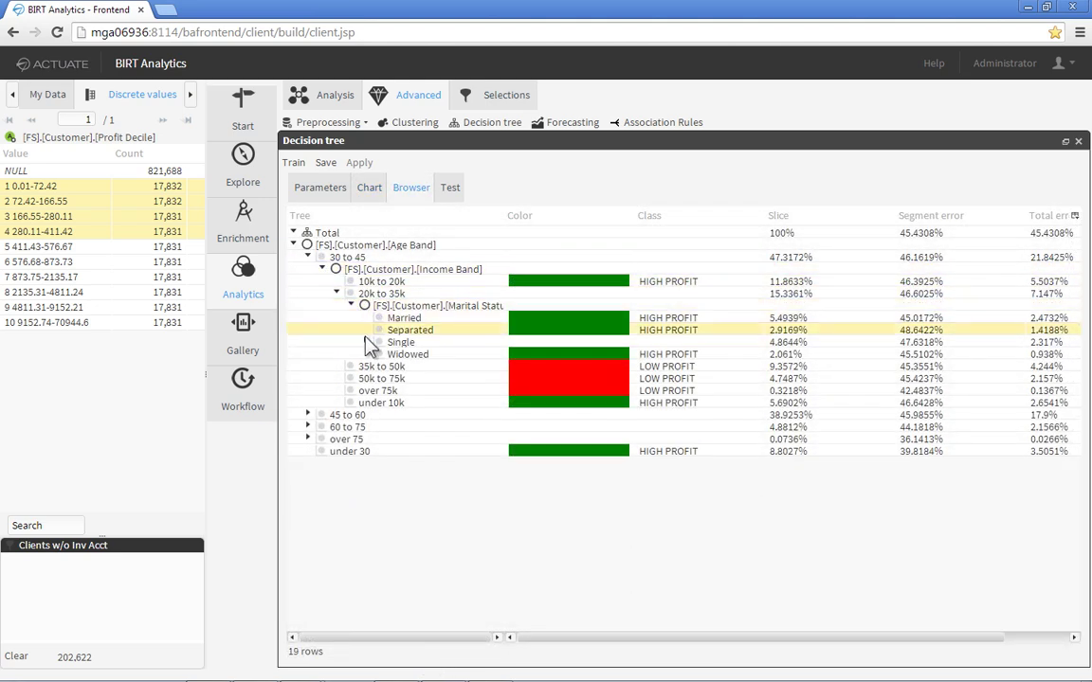
{"action": "left_click", "coordinate": [366, 340]}
{"action": "left_click", "coordinate": [379, 355]}
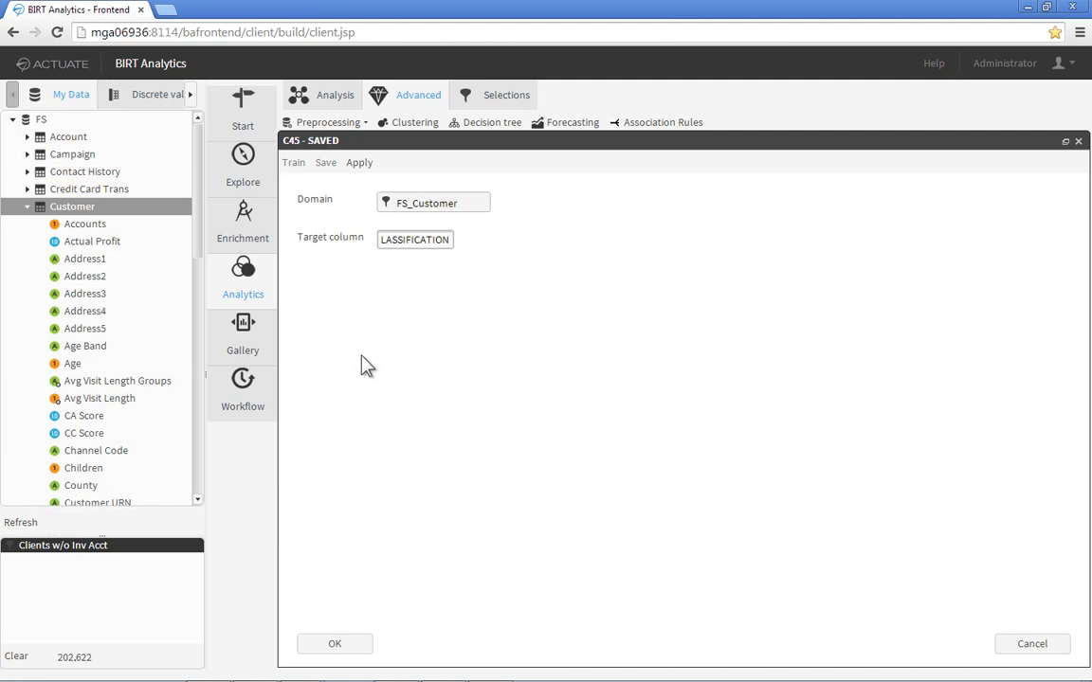
{"action": "left_click", "coordinate": [349, 644]}
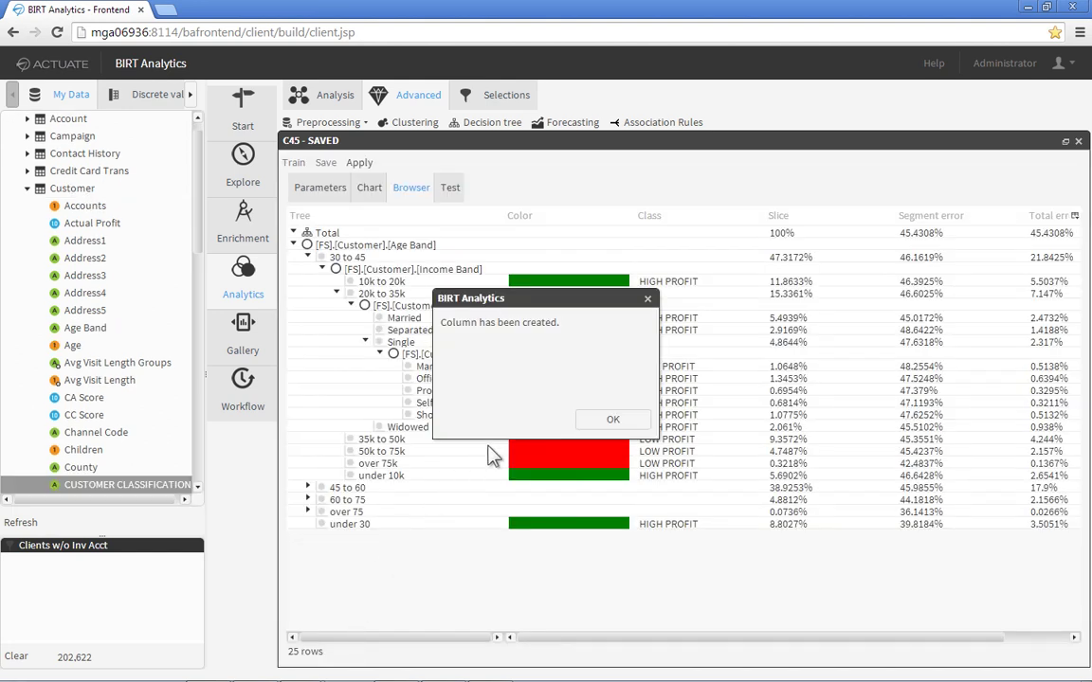
{"action": "left_click", "coordinate": [613, 424]}
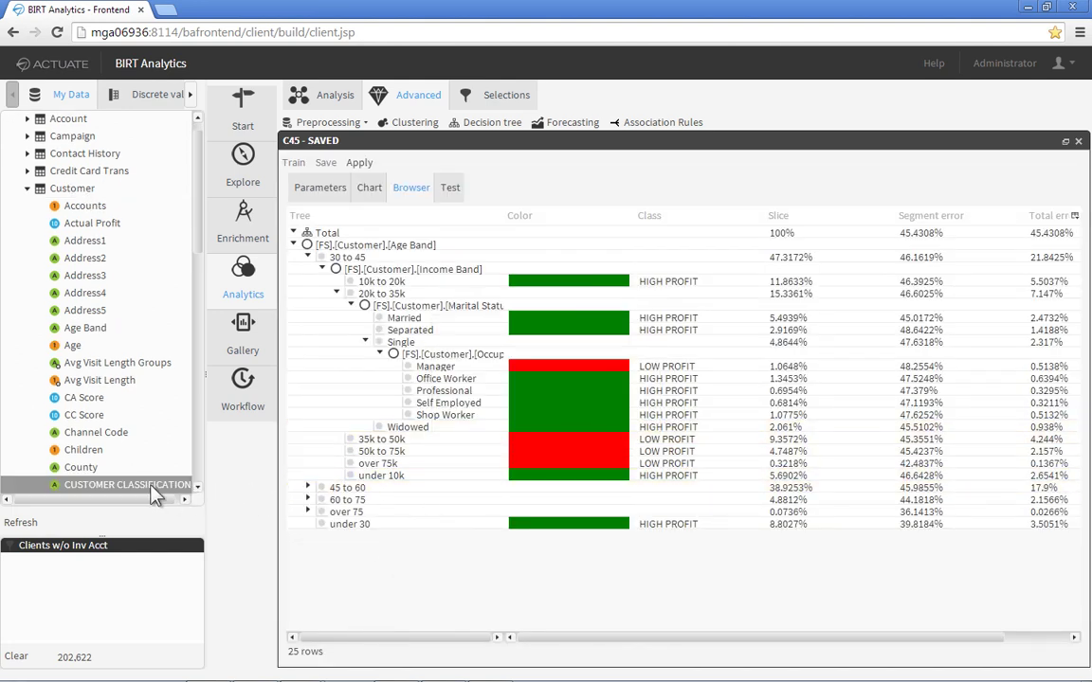
{"action": "left_click", "coordinate": [244, 153]}
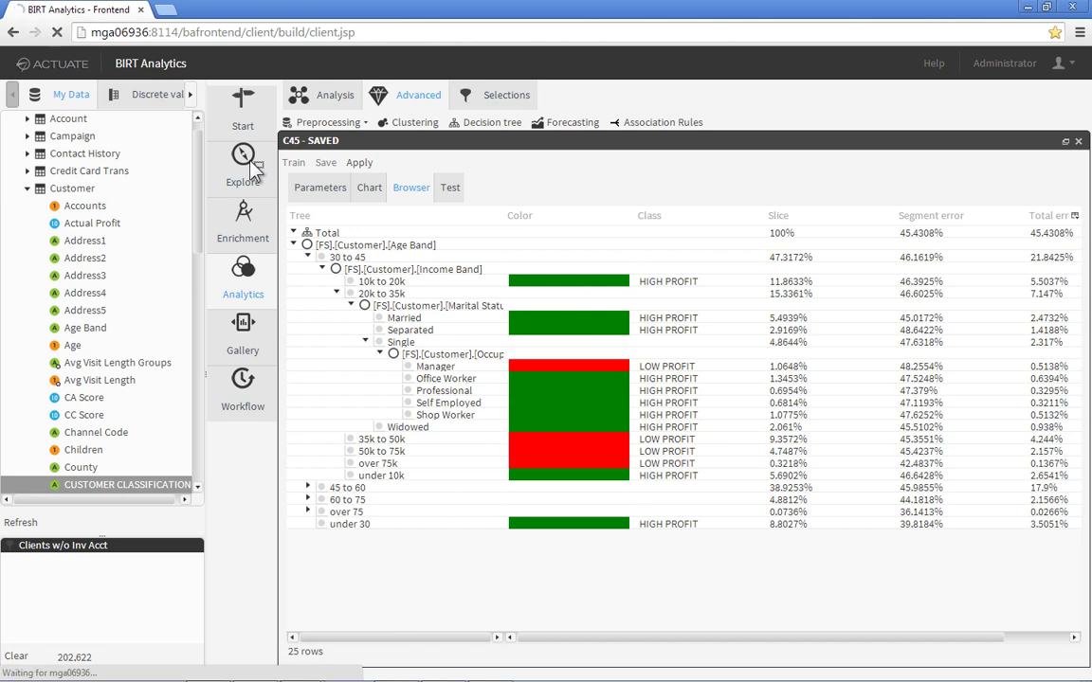
{"action": "left_click", "coordinate": [526, 134]}
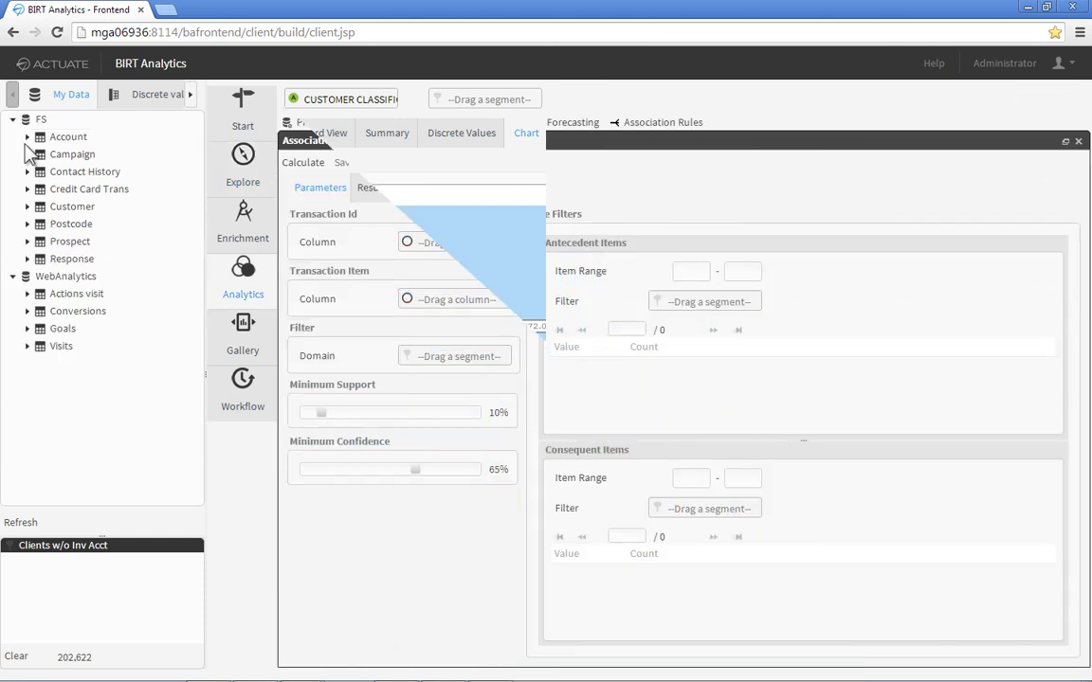
Step: Use Customer URN as the transaction id and Account Type as the transaction item
{"action": "left_click", "coordinate": [27, 138]}
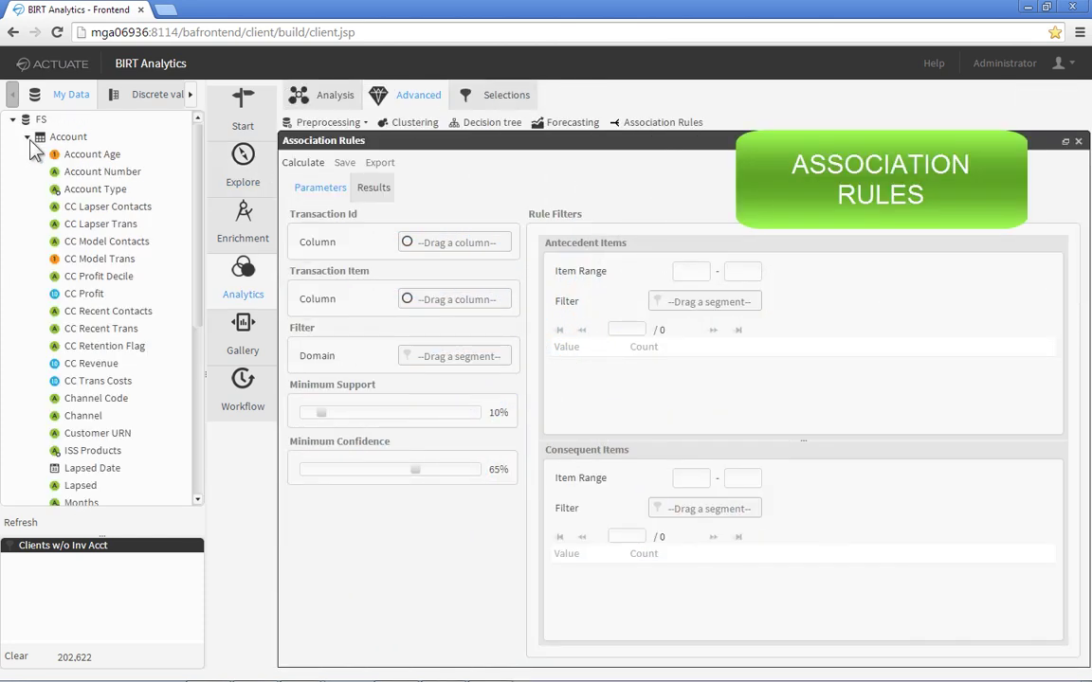
{"action": "left_click_drag", "start_coordinate": [82, 433], "coordinate": [425, 246]}
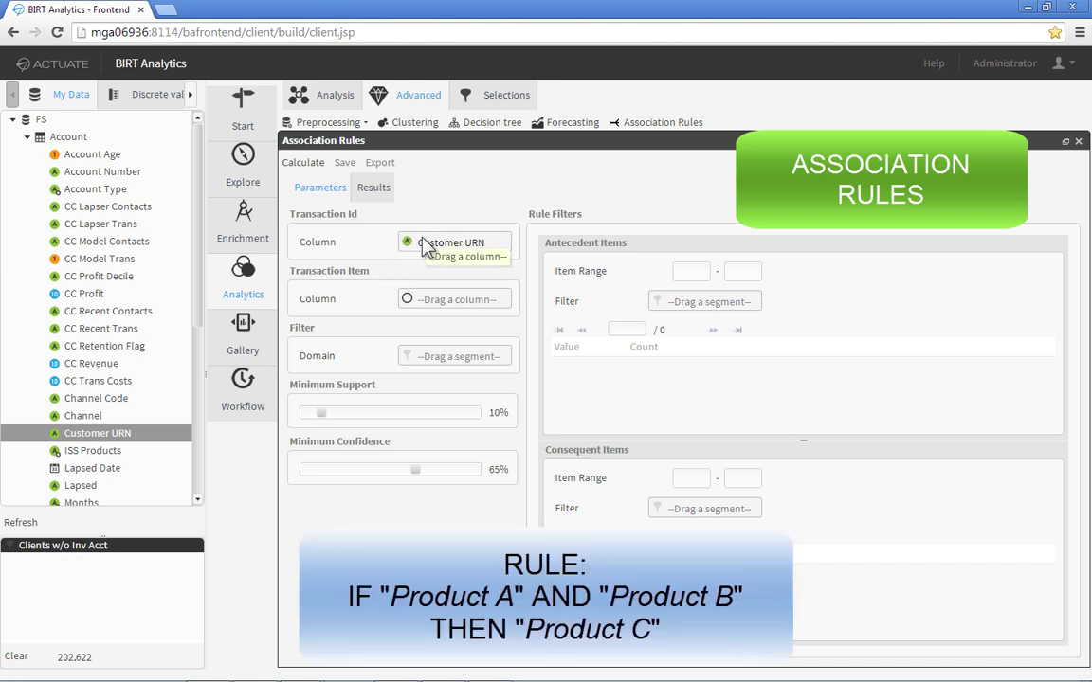
{"action": "left_click_drag", "start_coordinate": [91, 194], "coordinate": [447, 300]}
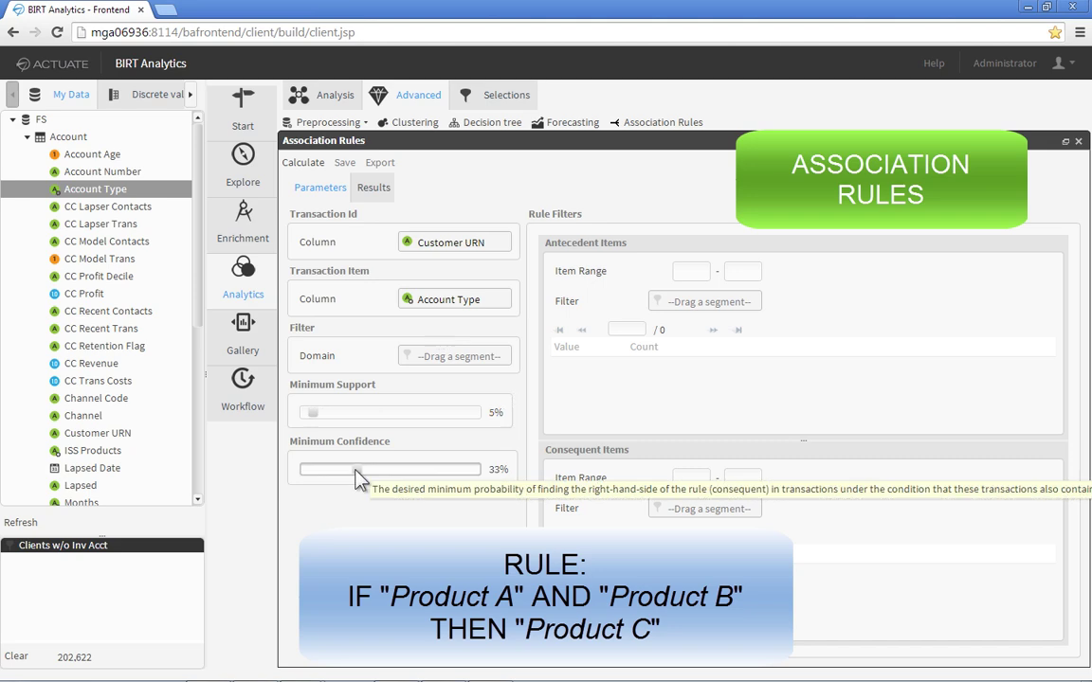
Step: Calculate the 23 association rules and widen the rule columns to show full item names
{"action": "left_click", "coordinate": [303, 163]}
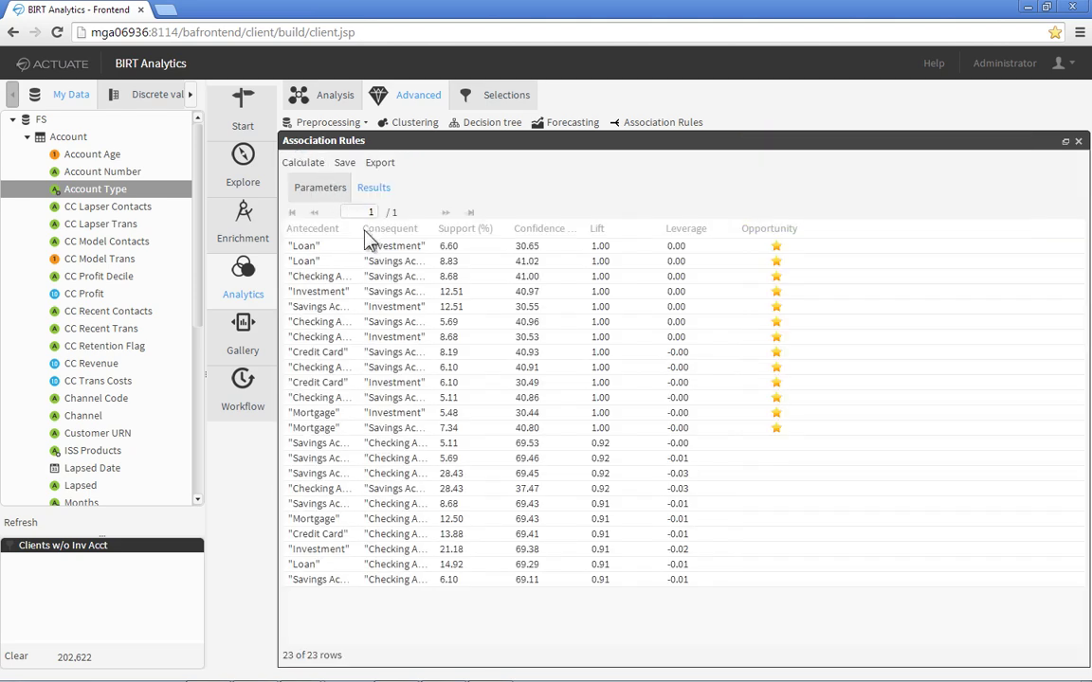
{"action": "left_click_drag", "start_coordinate": [360, 231], "coordinate": [638, 231]}
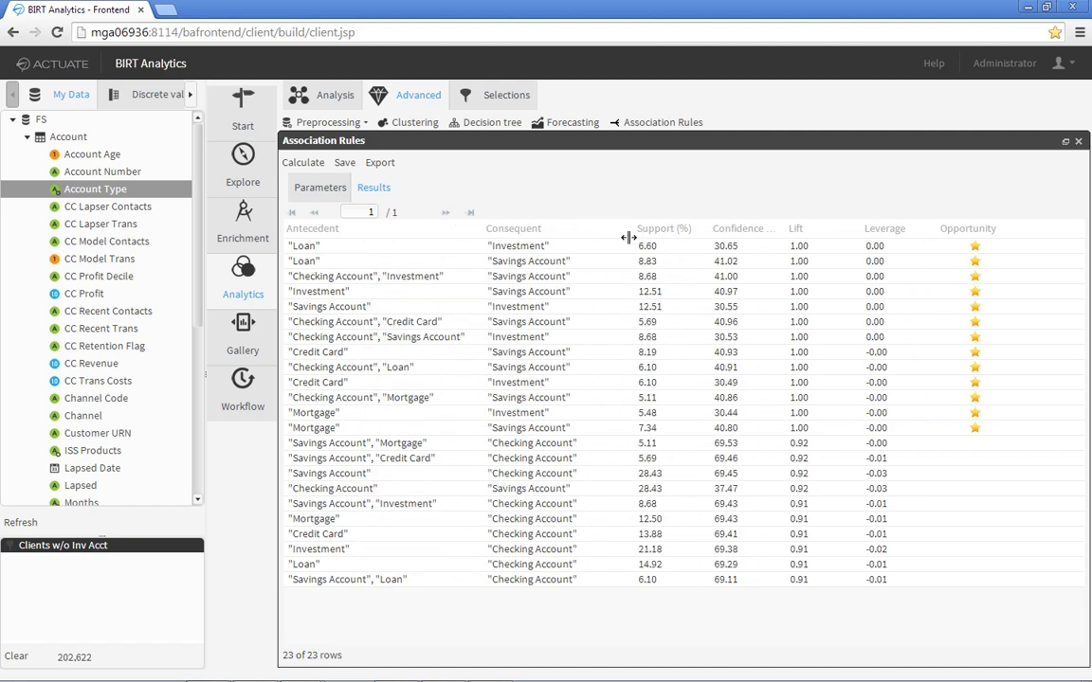